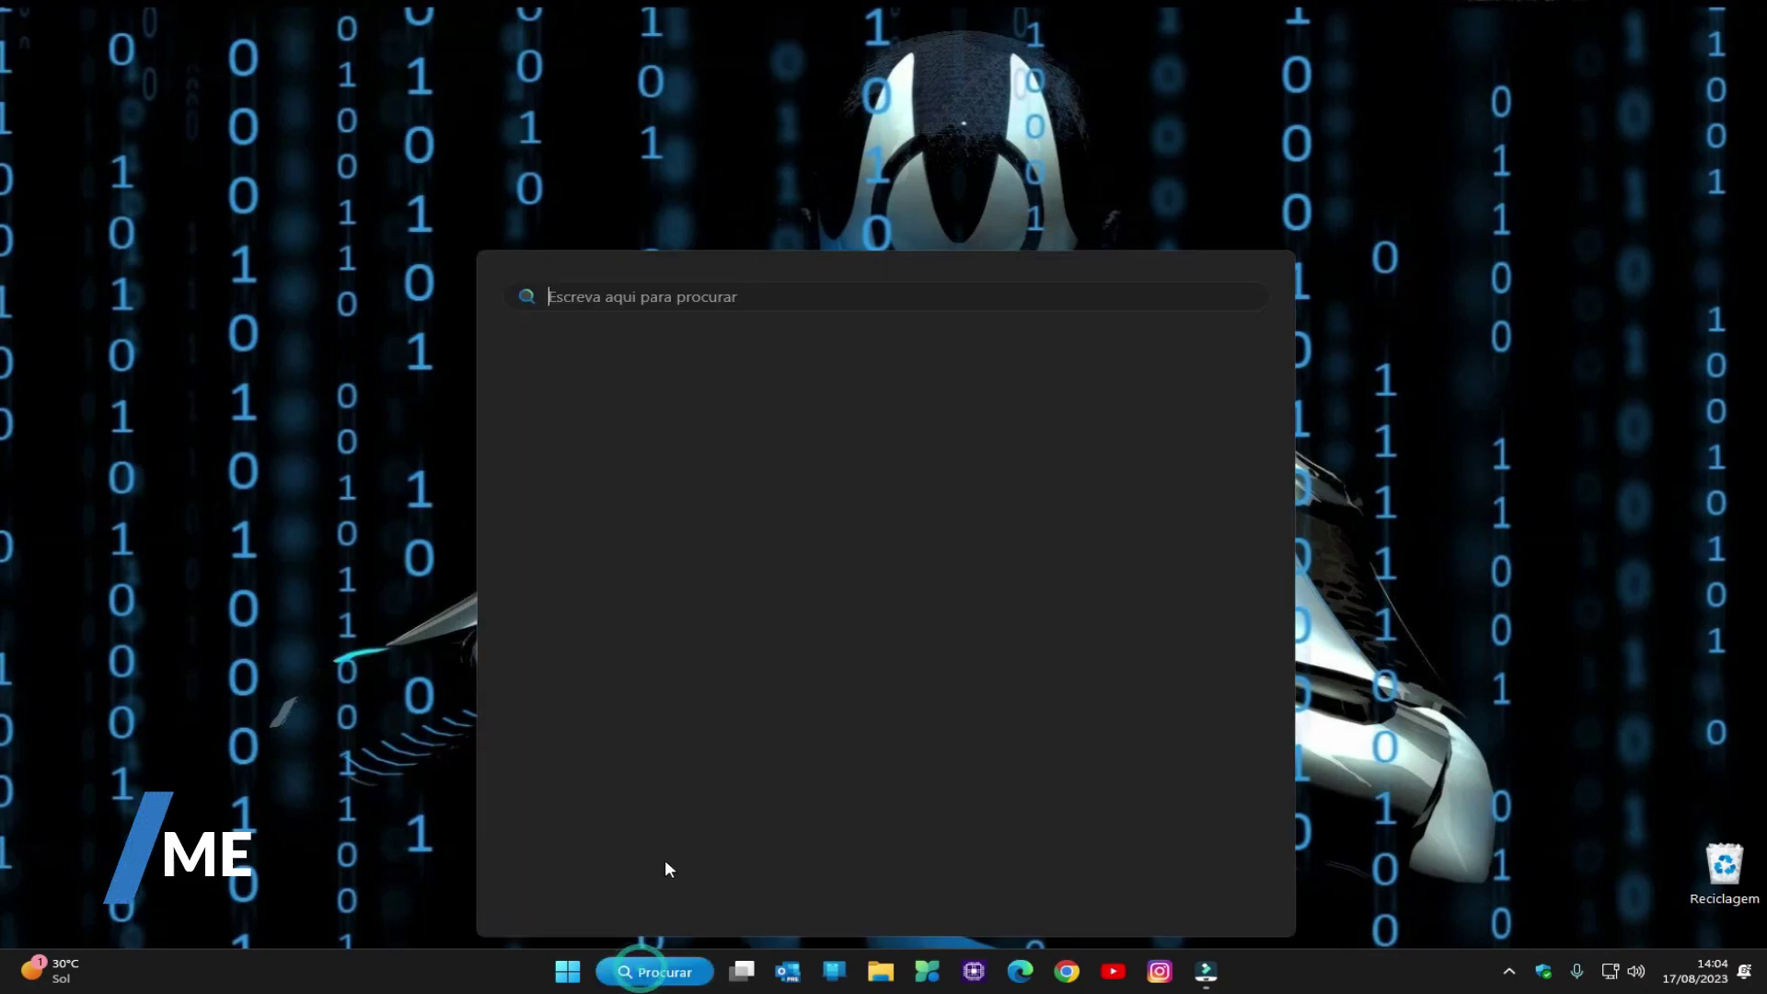
Step: Search for the advanced system settings and open the virtual memory settings from the advanced performance options
{"action": "type", "text": "ava"}
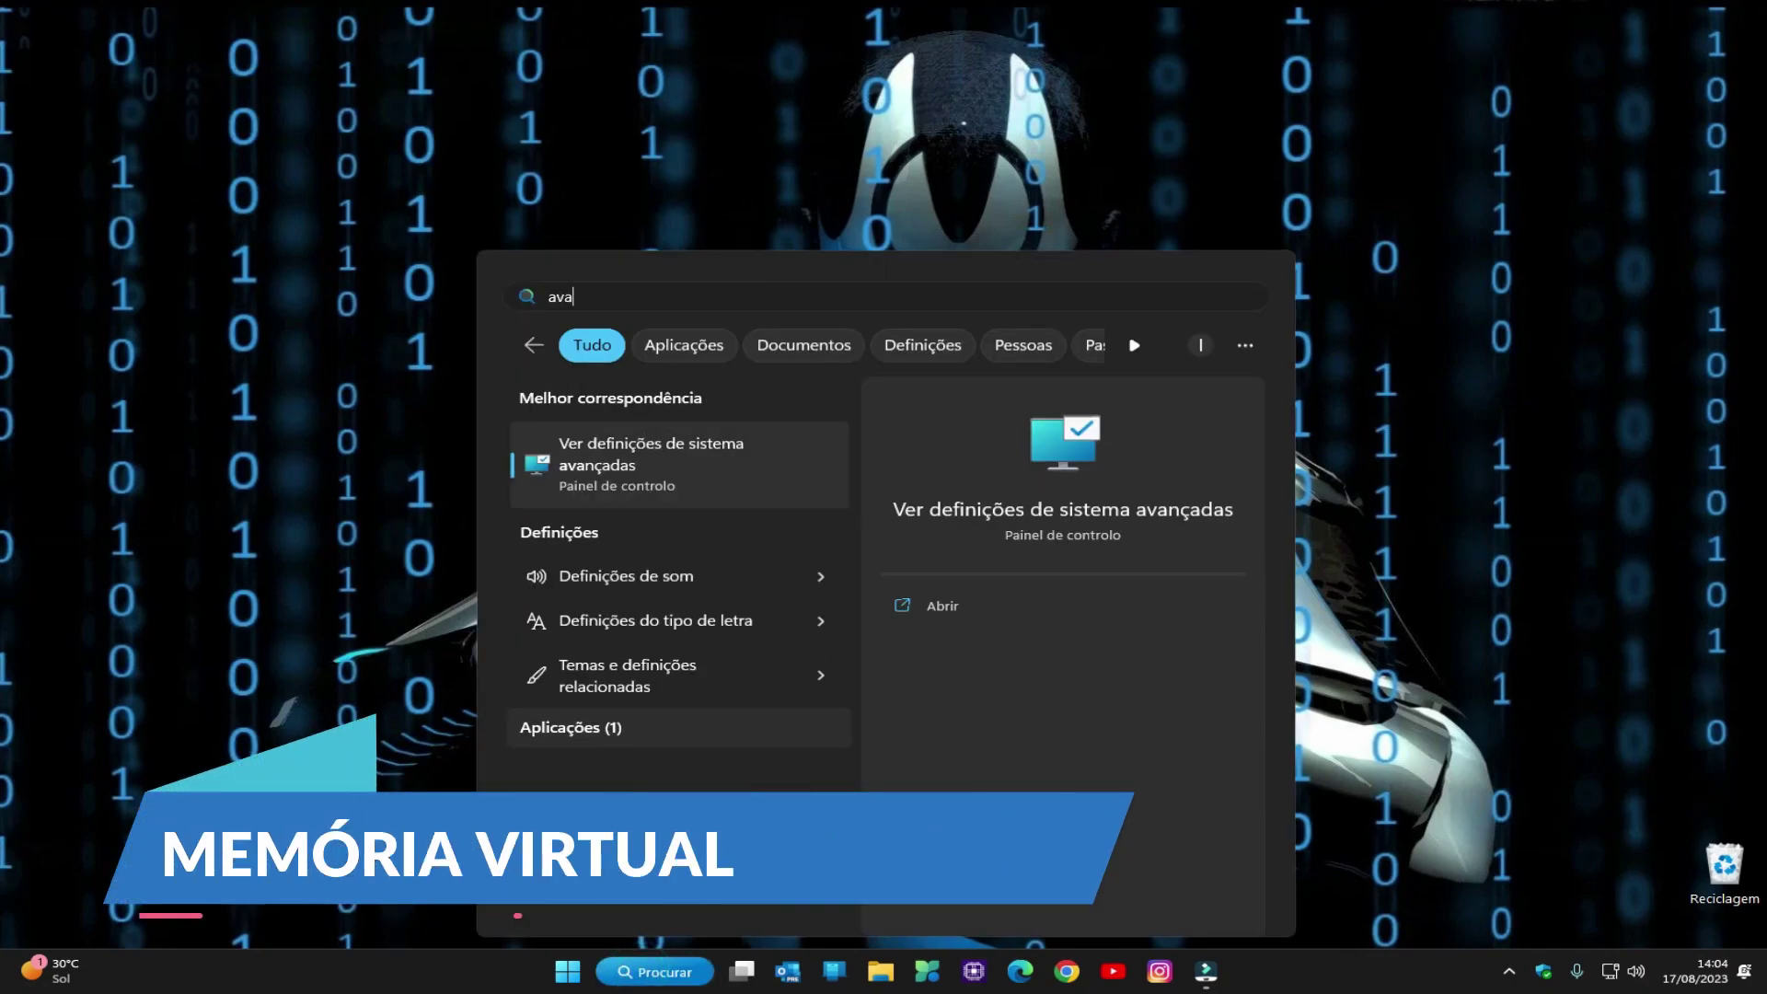
{"action": "left_click", "coordinate": [622, 460]}
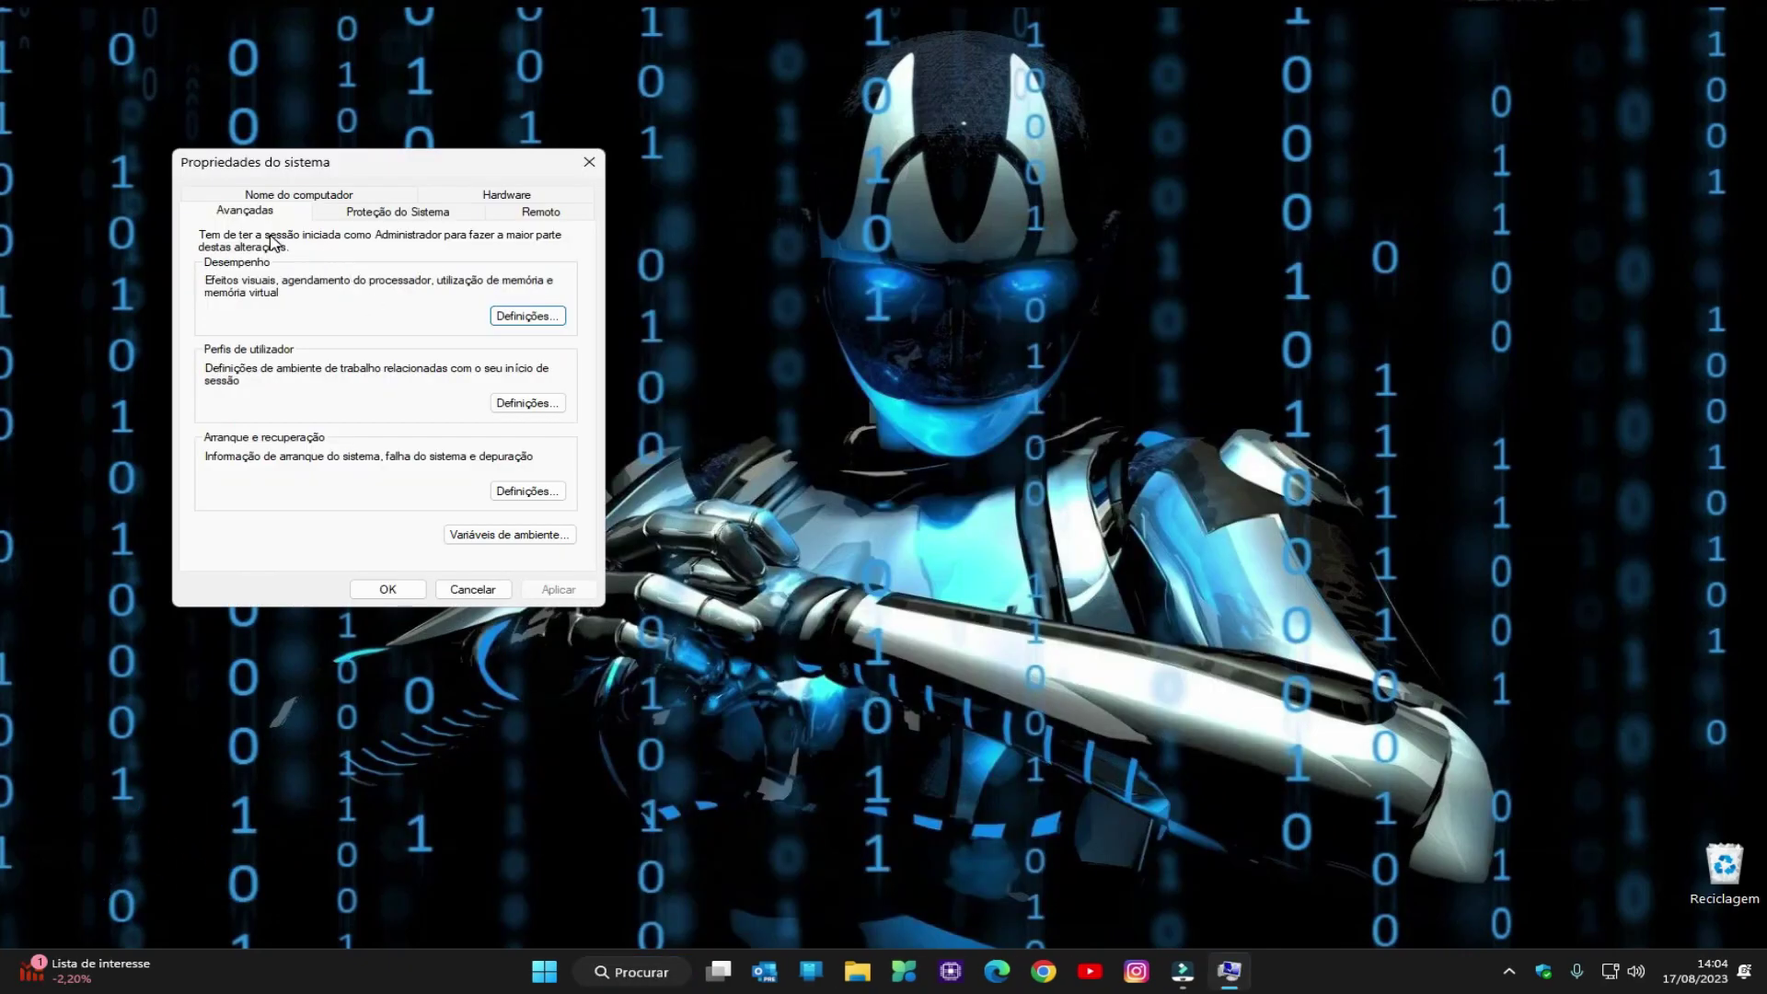
{"action": "left_click", "coordinate": [522, 315]}
{"action": "left_click", "coordinate": [337, 287]}
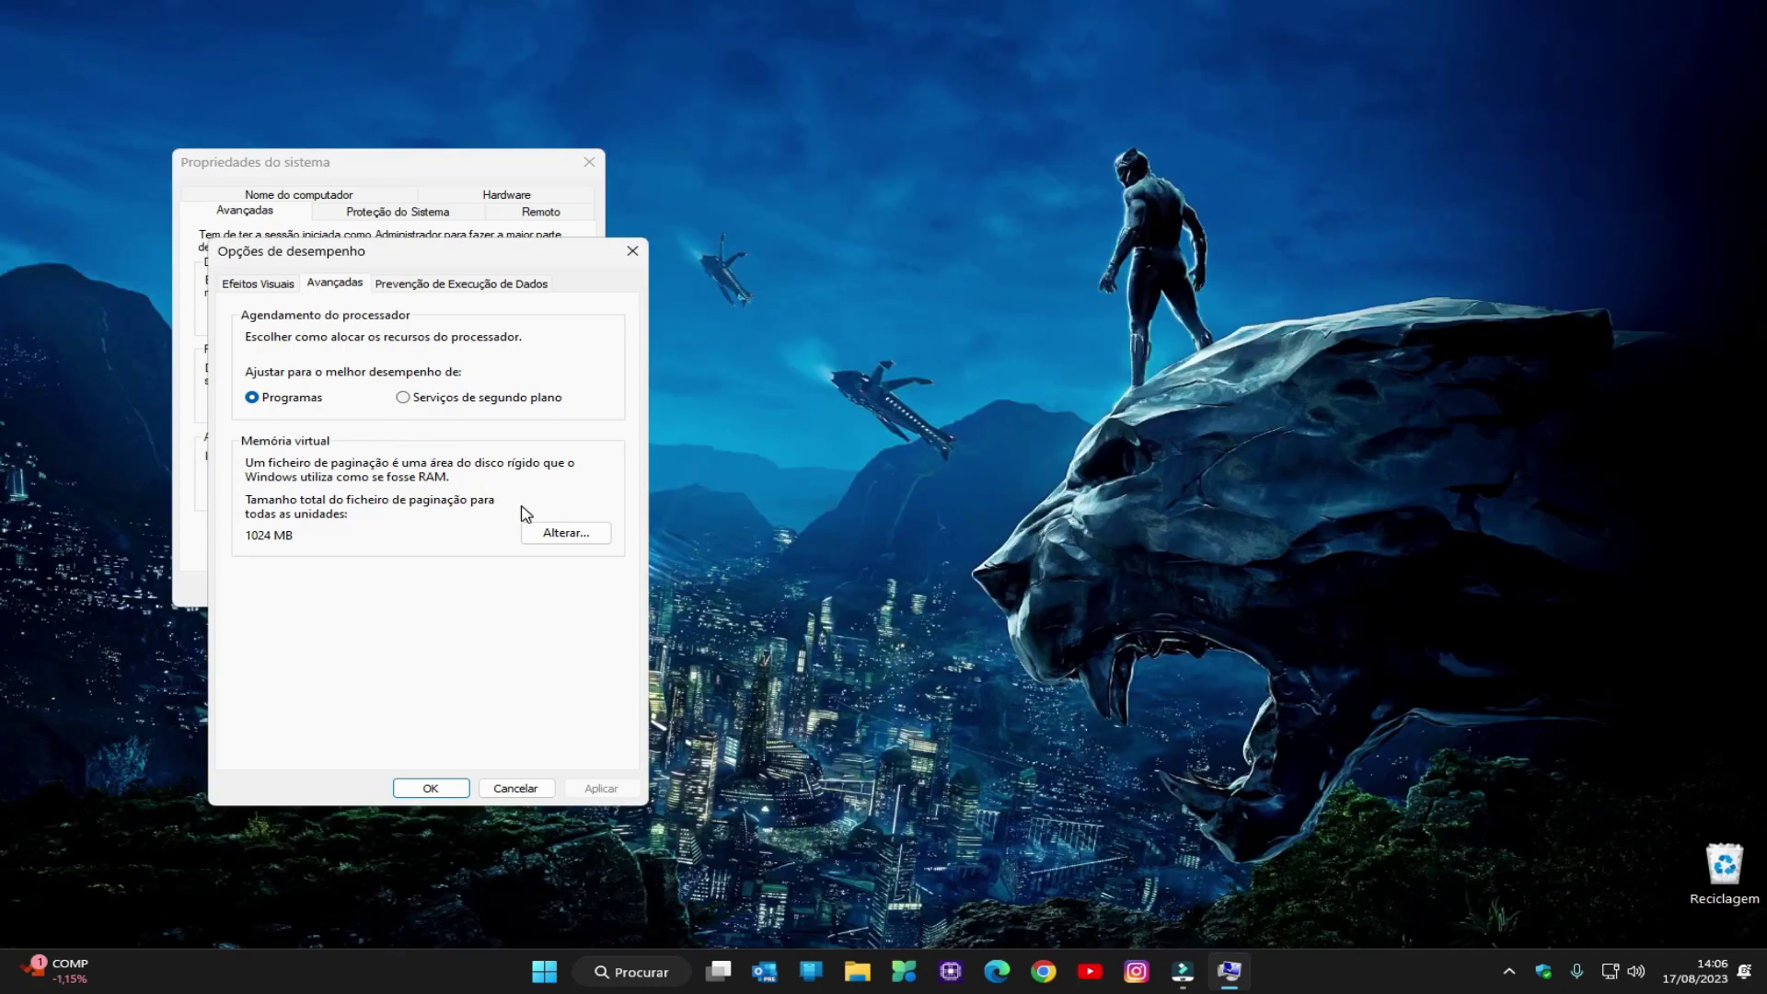
{"action": "left_click", "coordinate": [543, 533]}
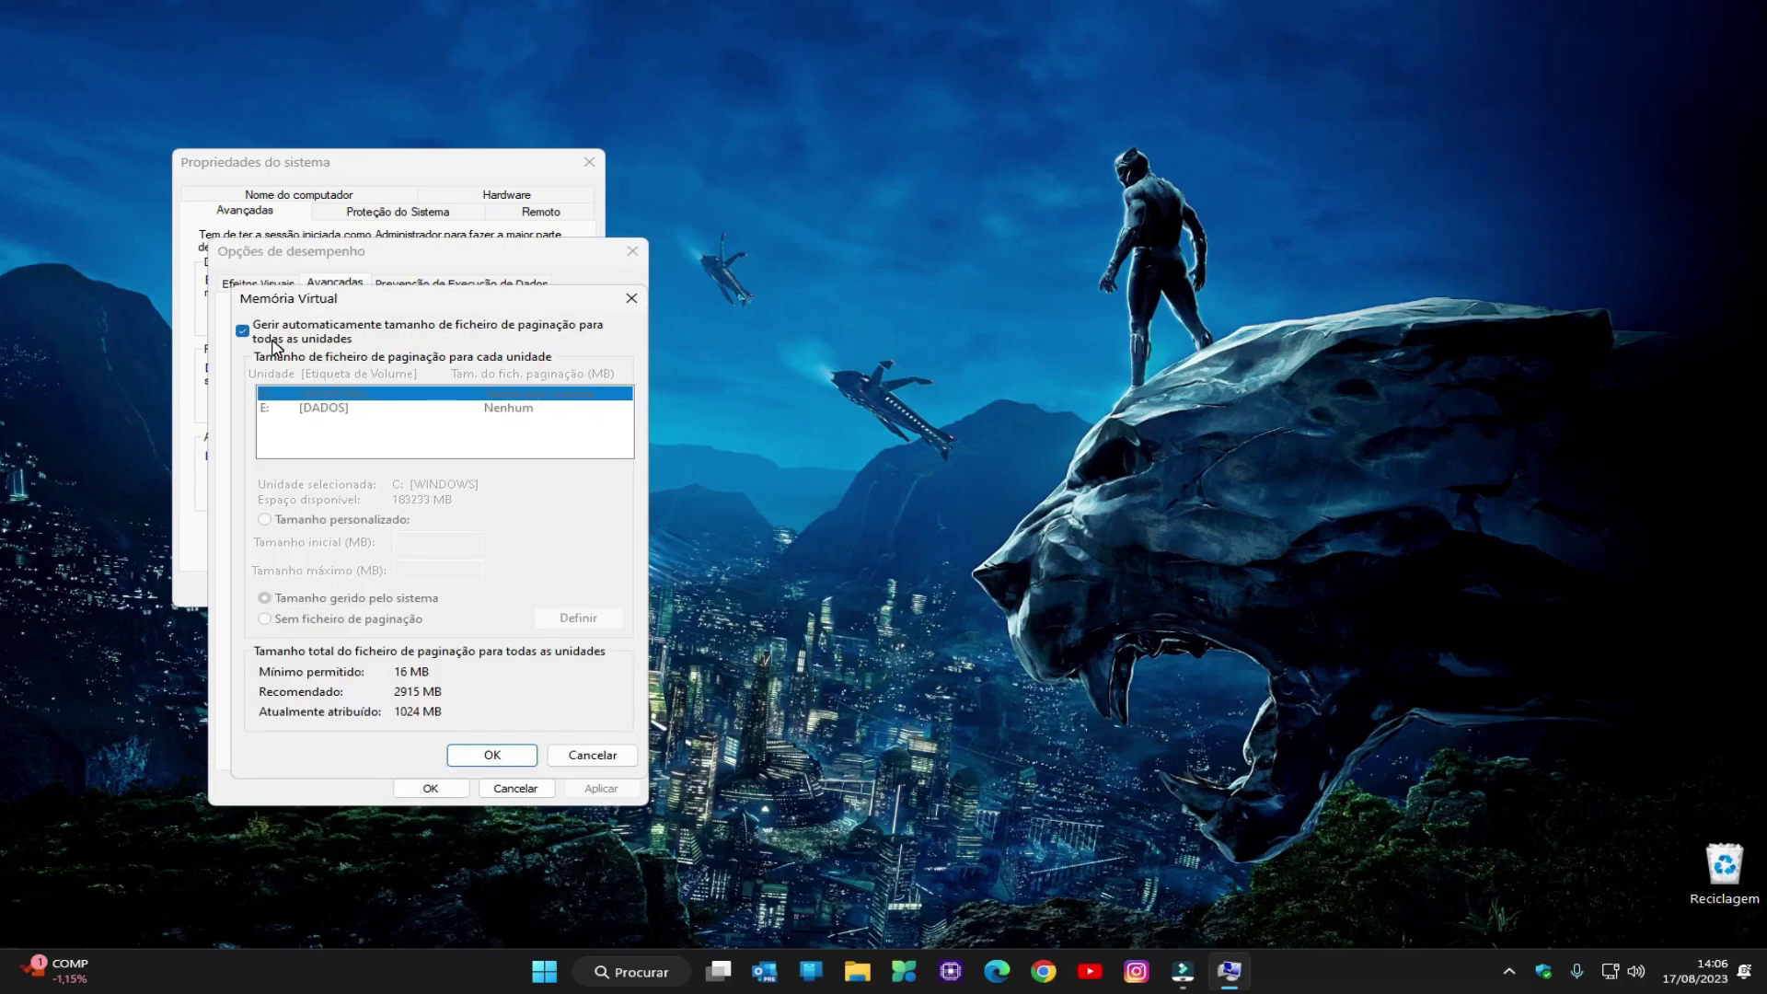
Step: Turn off automatic paging file management and assign drive E: [DADOS] a custom paging file of 8192 MB initial and maximum size
{"action": "left_click", "coordinate": [244, 332]}
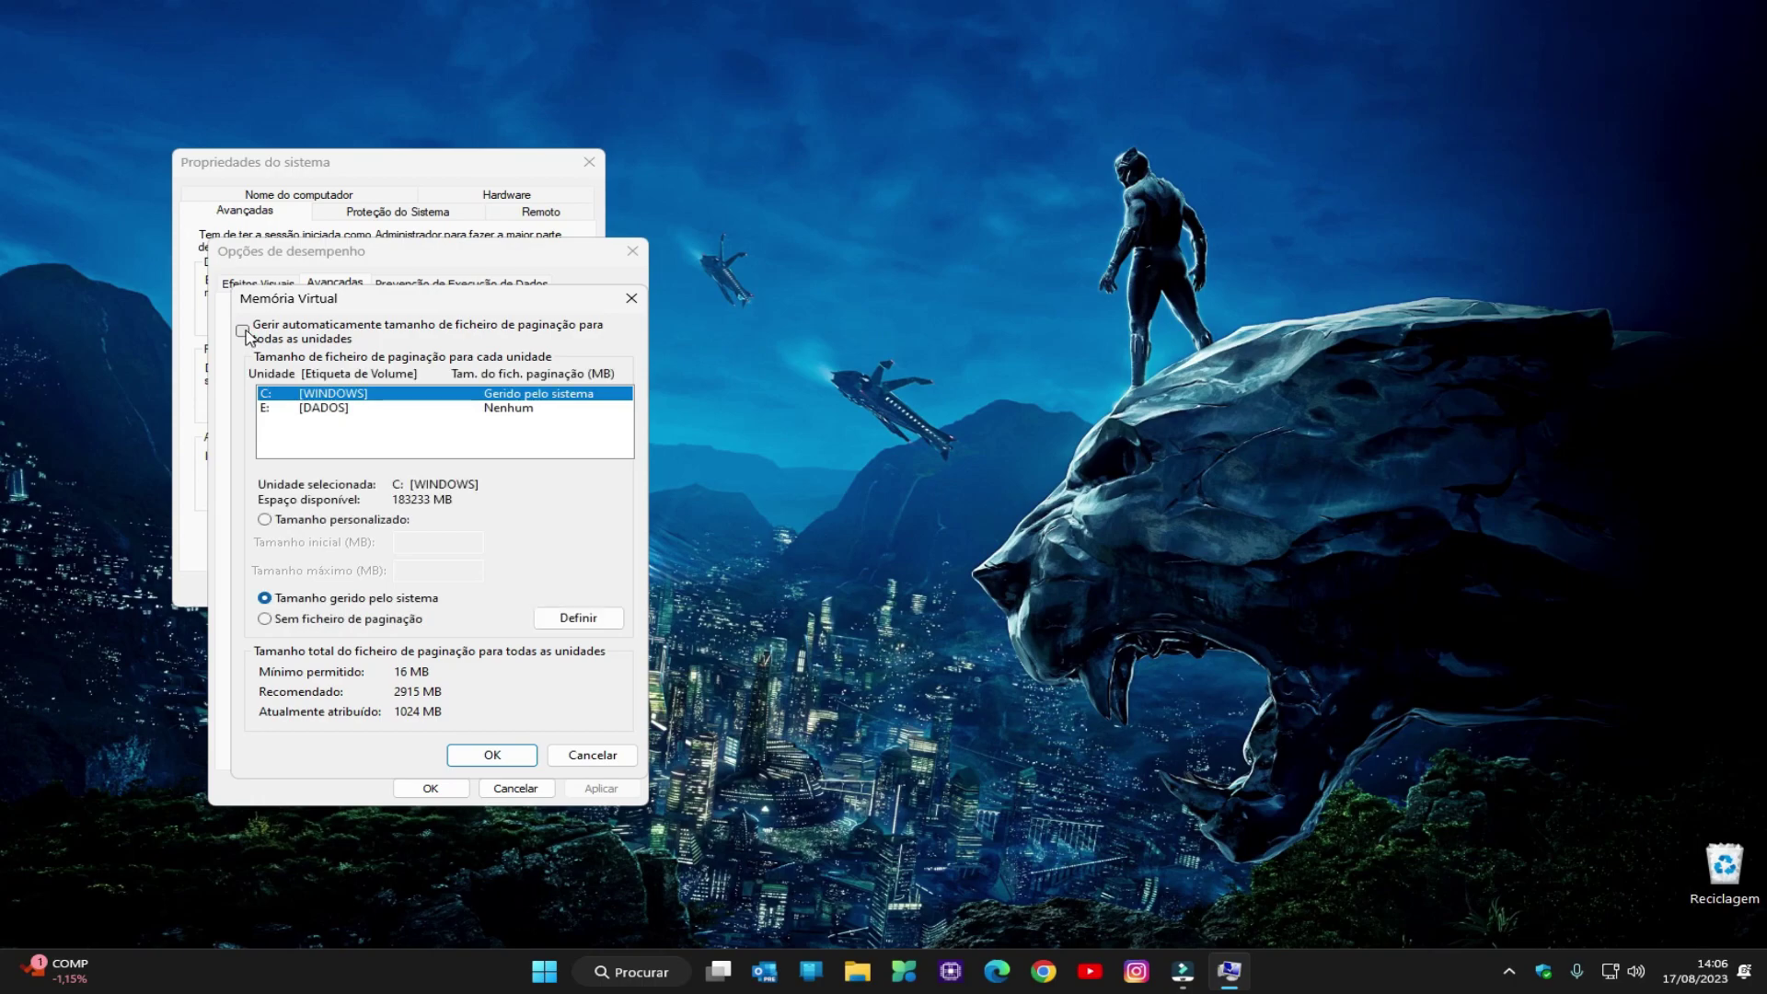
{"action": "left_click", "coordinate": [334, 409]}
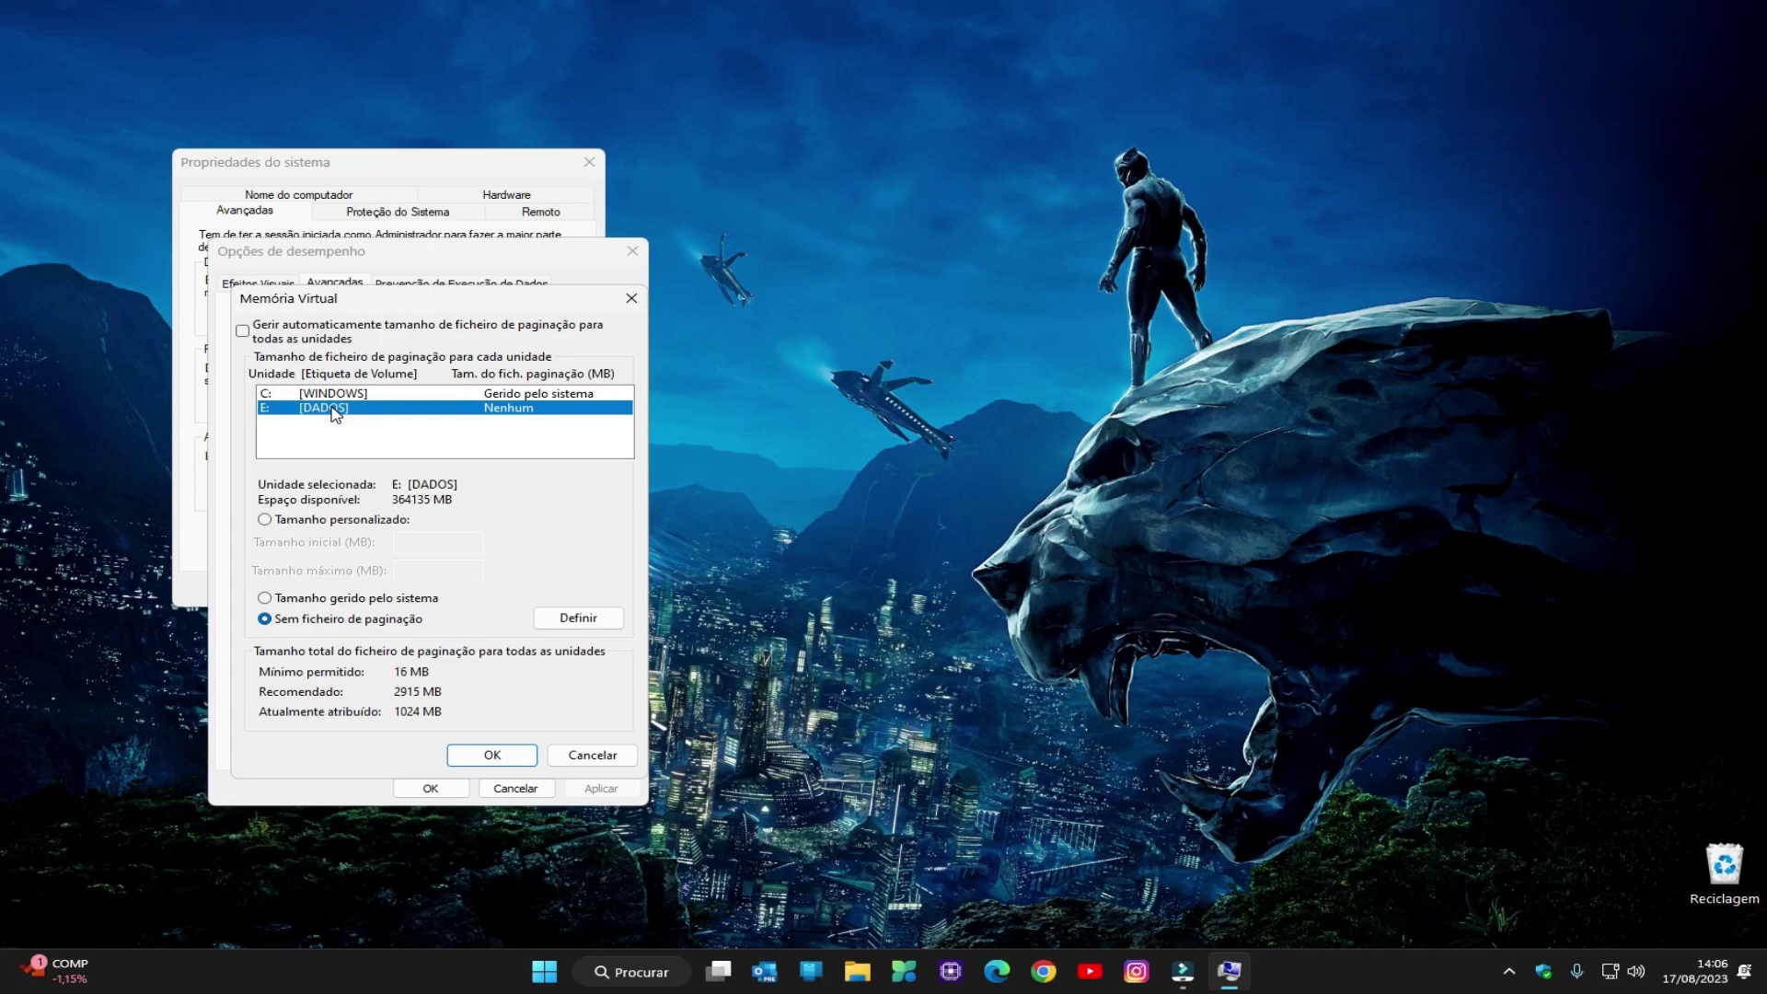
{"action": "left_click", "coordinate": [266, 521]}
{"action": "left_click", "coordinate": [407, 540]}
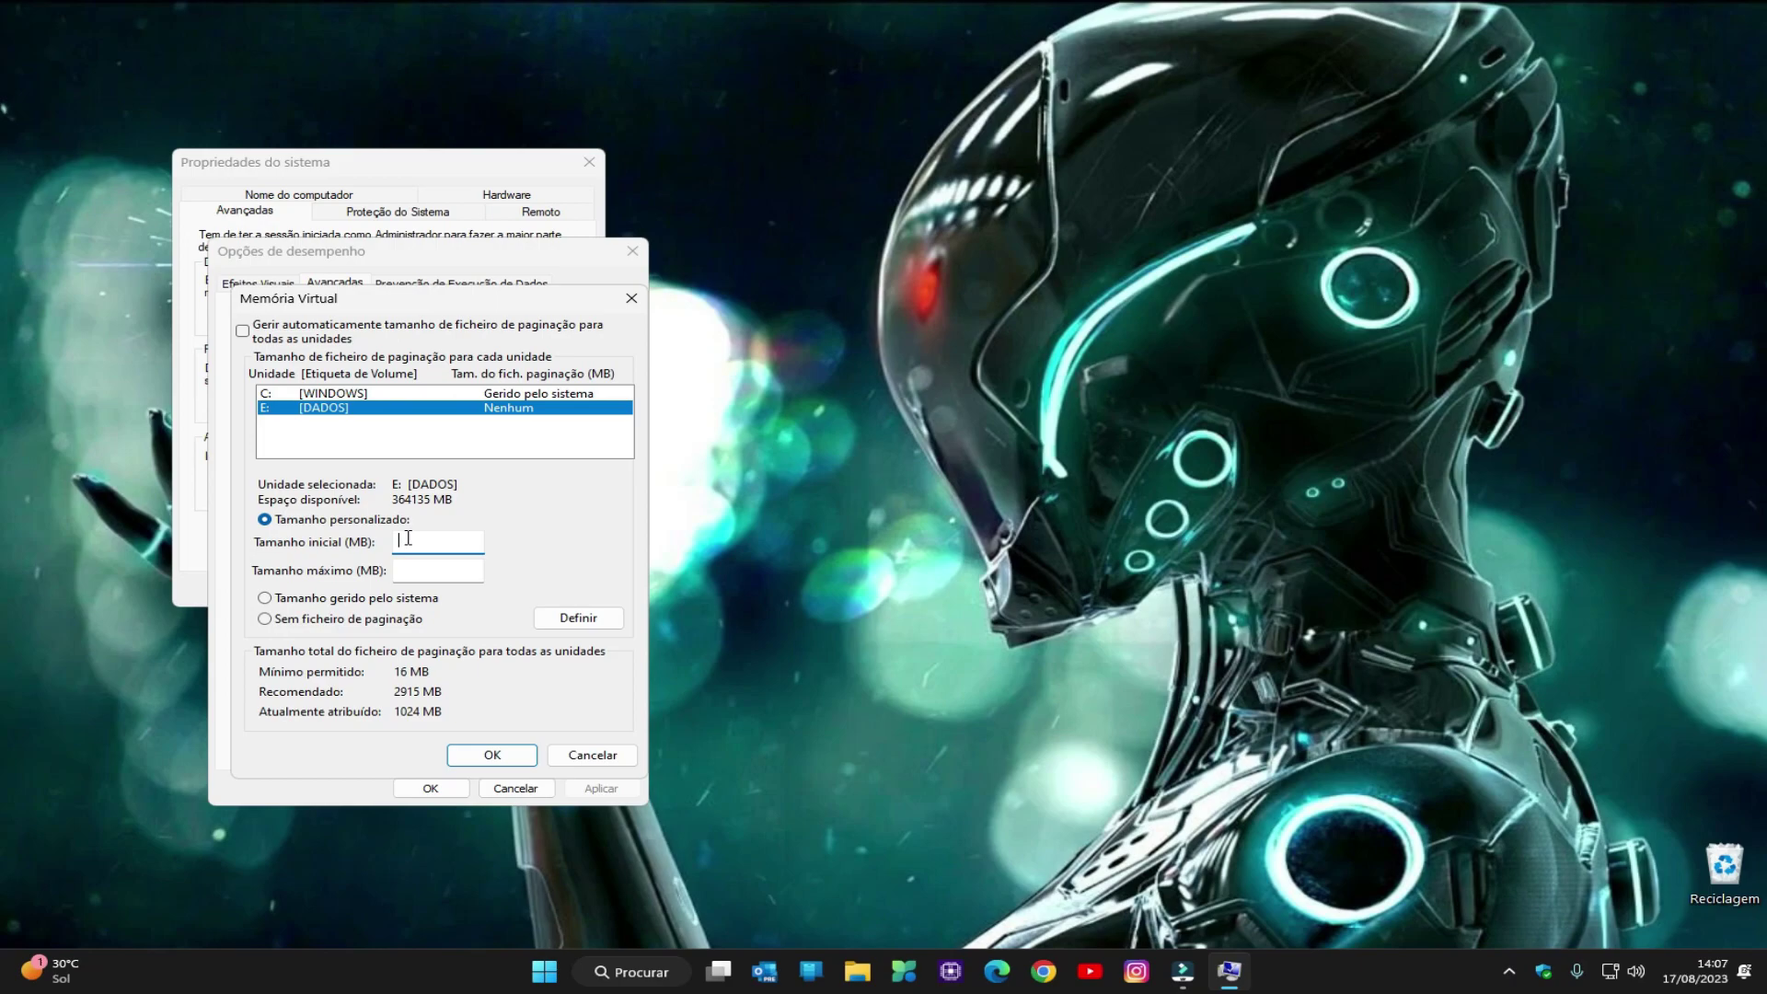
{"action": "type", "text": "8192"}
{"action": "left_click", "coordinate": [451, 572]}
{"action": "type", "text": "8"}
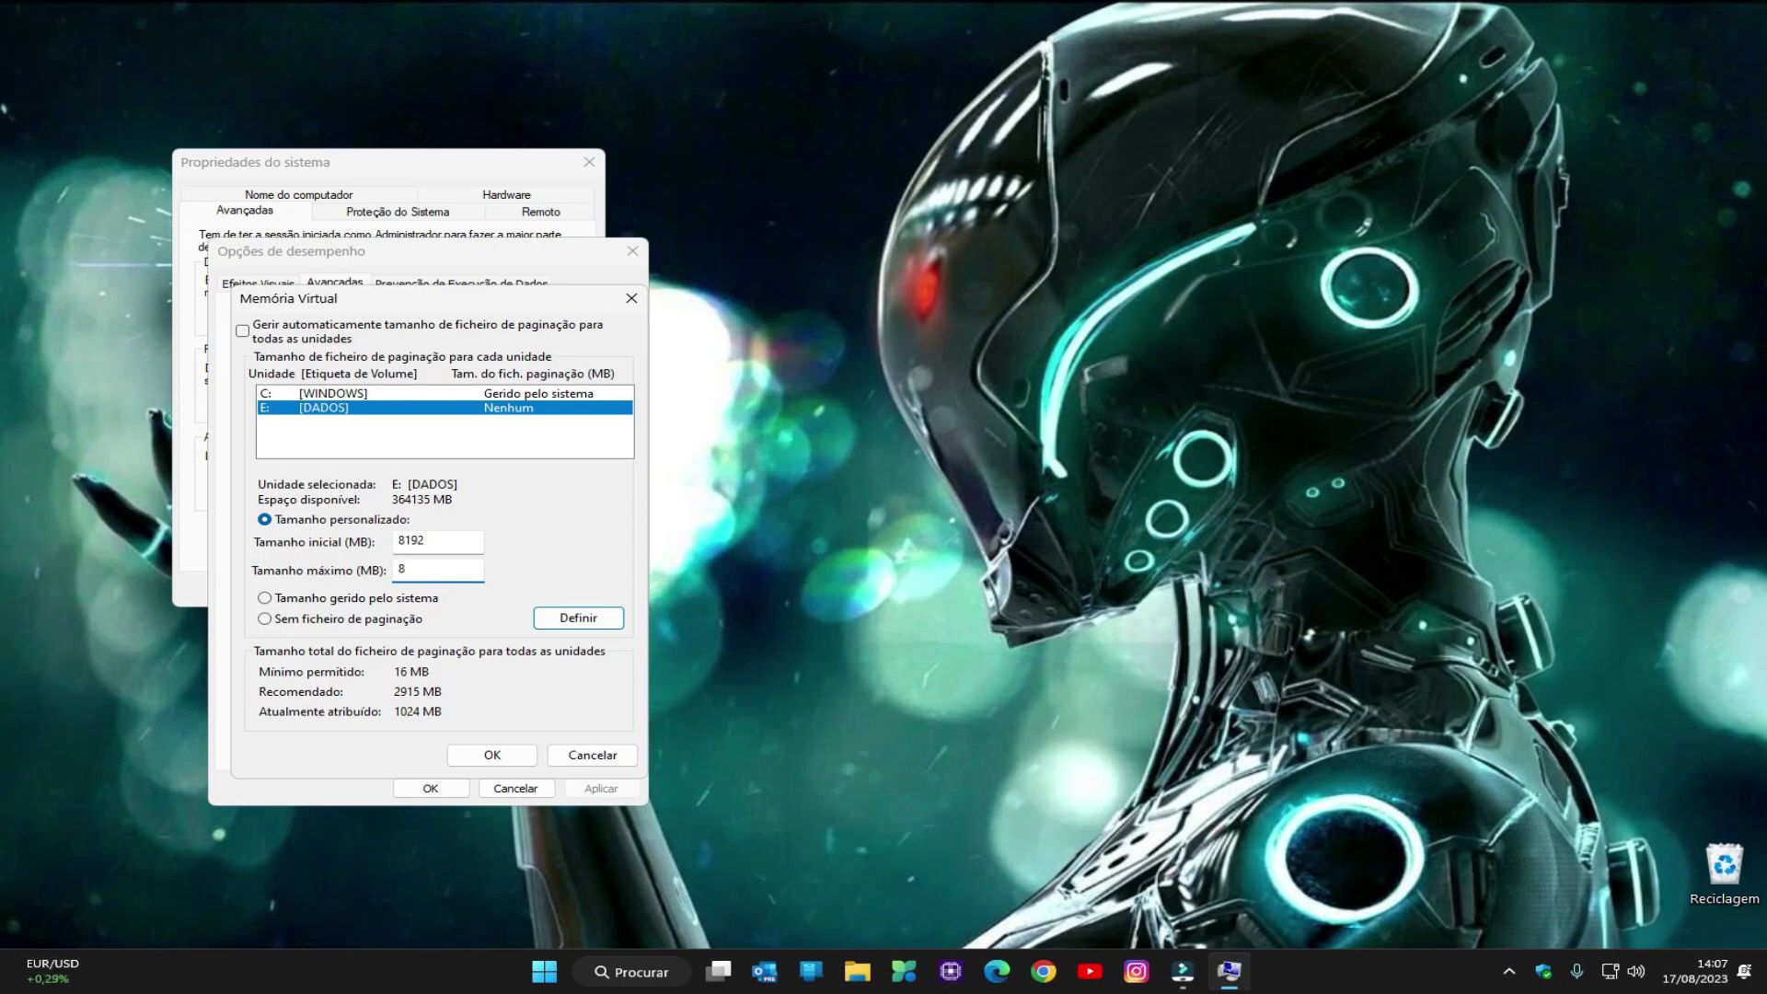
{"action": "type", "text": "192"}
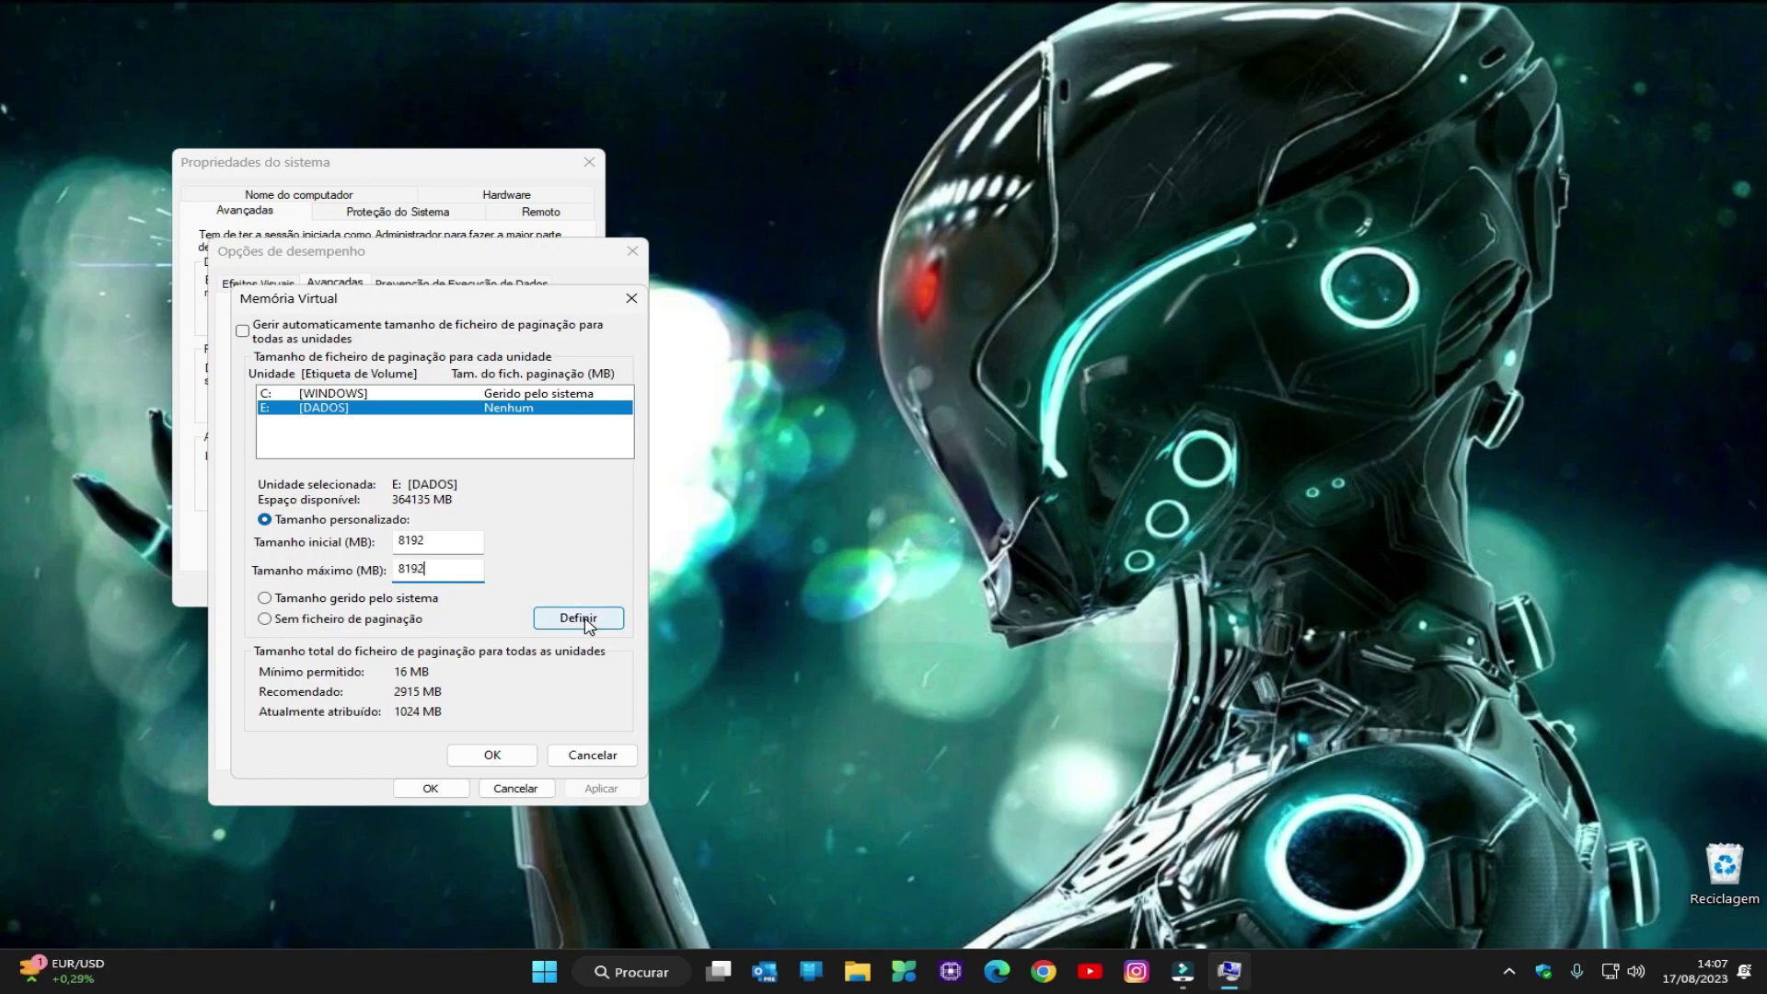
{"action": "left_click", "coordinate": [587, 623]}
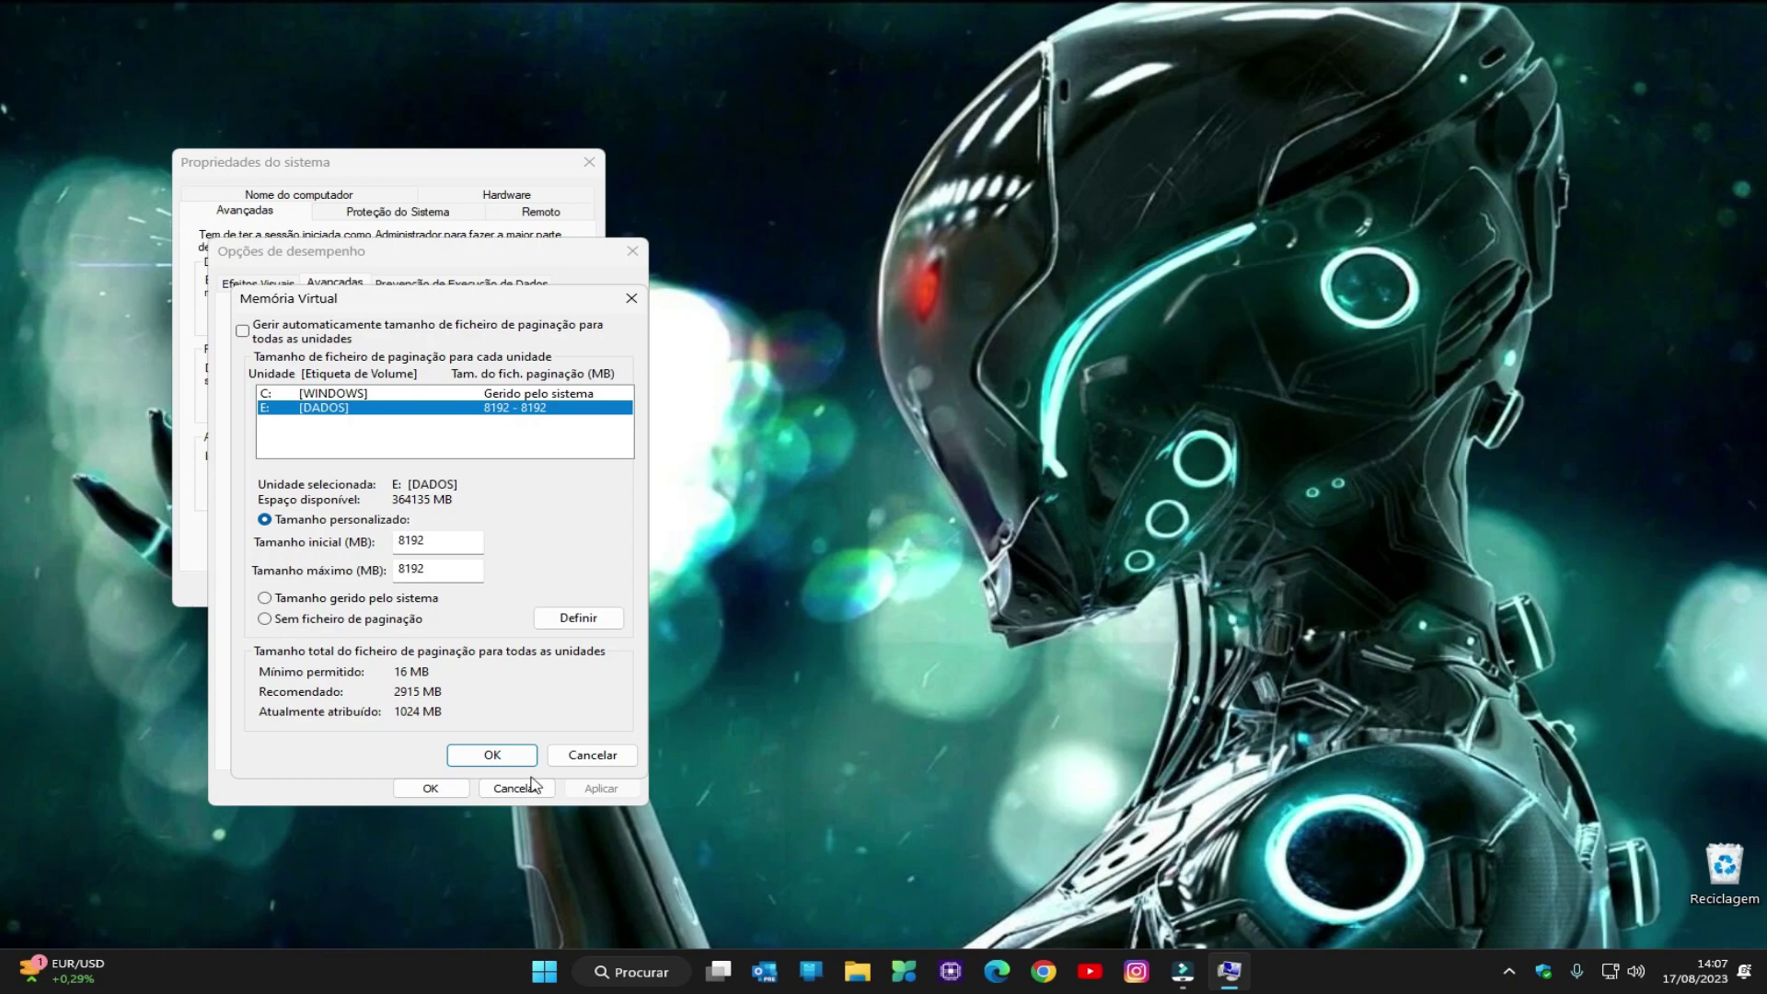
Step: Accept the virtual memory changes, close the performance options, and reopen the performance settings from the system properties
{"action": "left_click", "coordinate": [490, 754]}
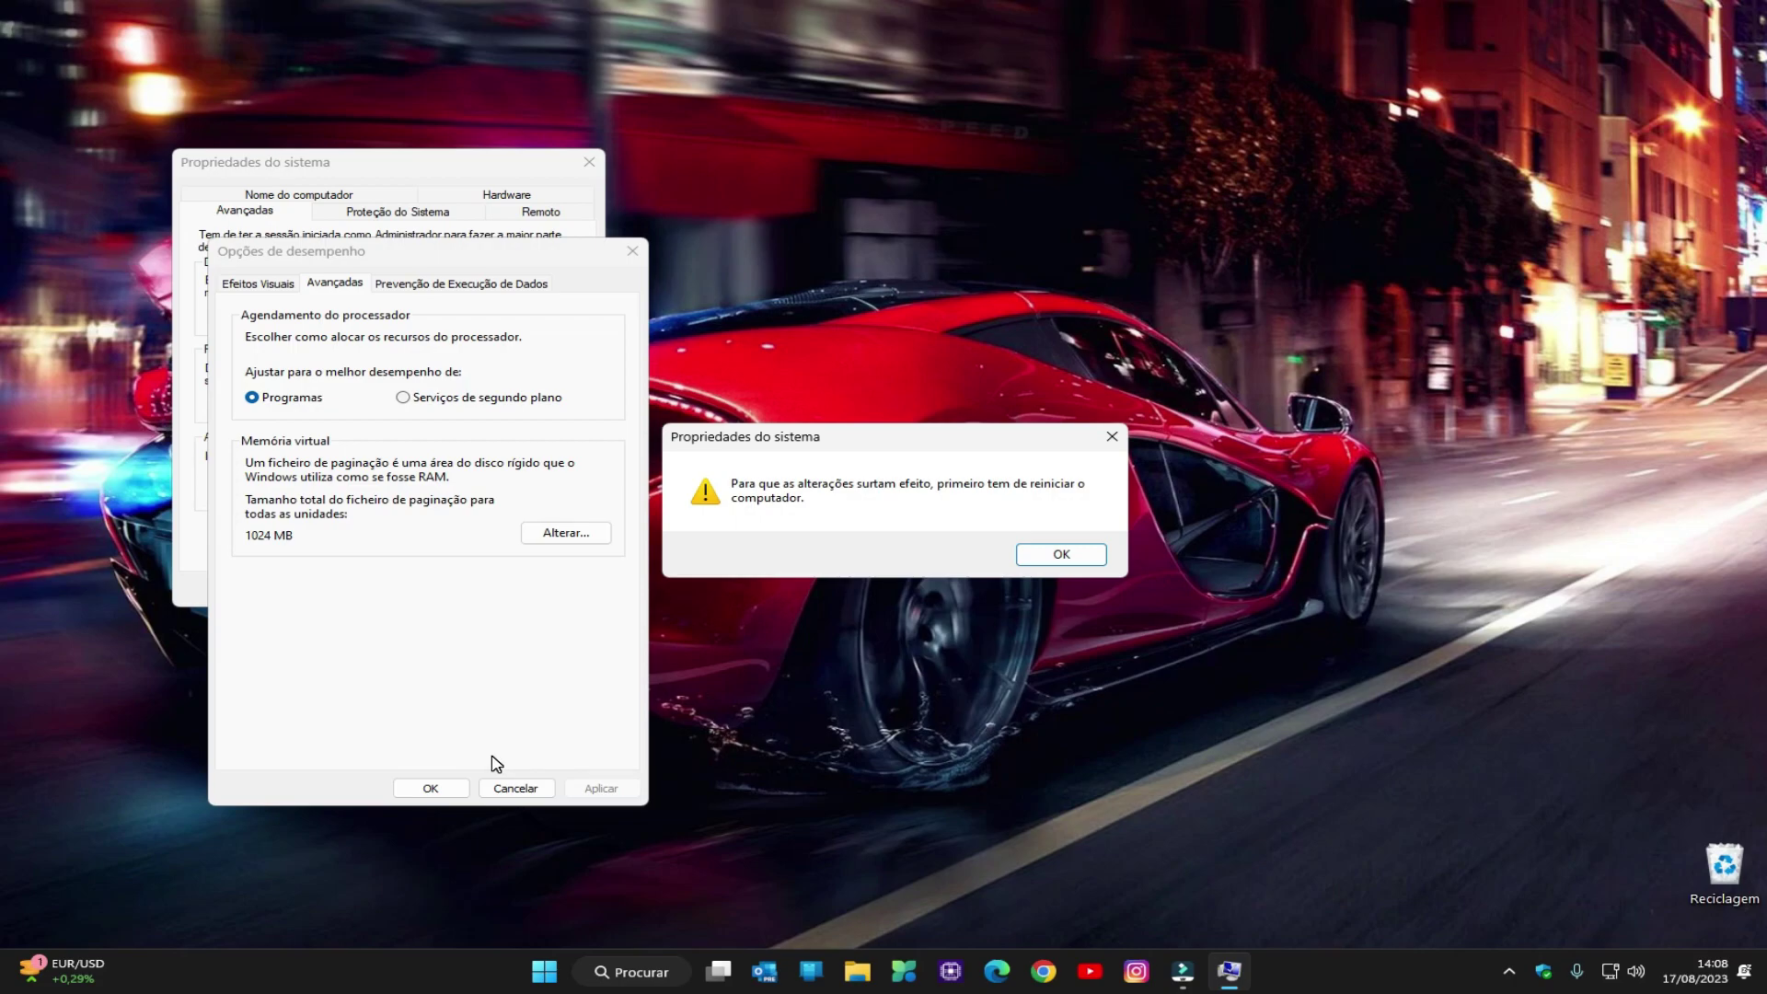
{"action": "left_click", "coordinate": [1055, 558]}
{"action": "left_click", "coordinate": [443, 789]}
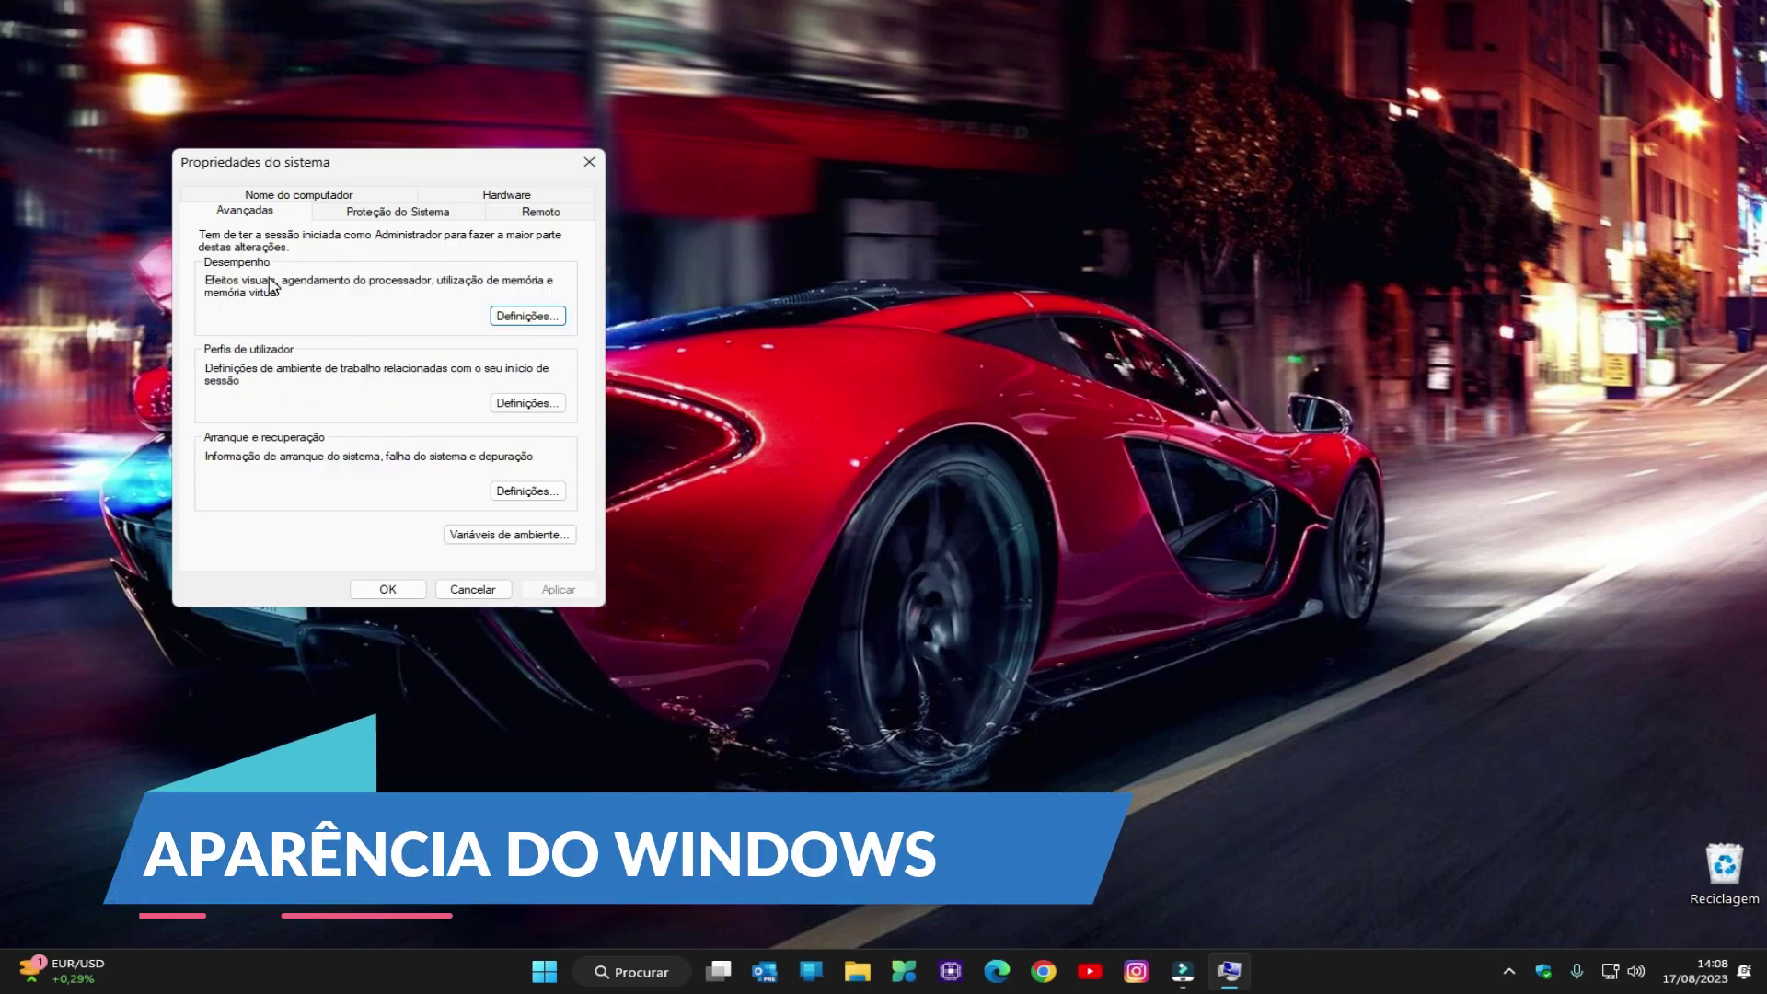
{"action": "left_click", "coordinate": [528, 315]}
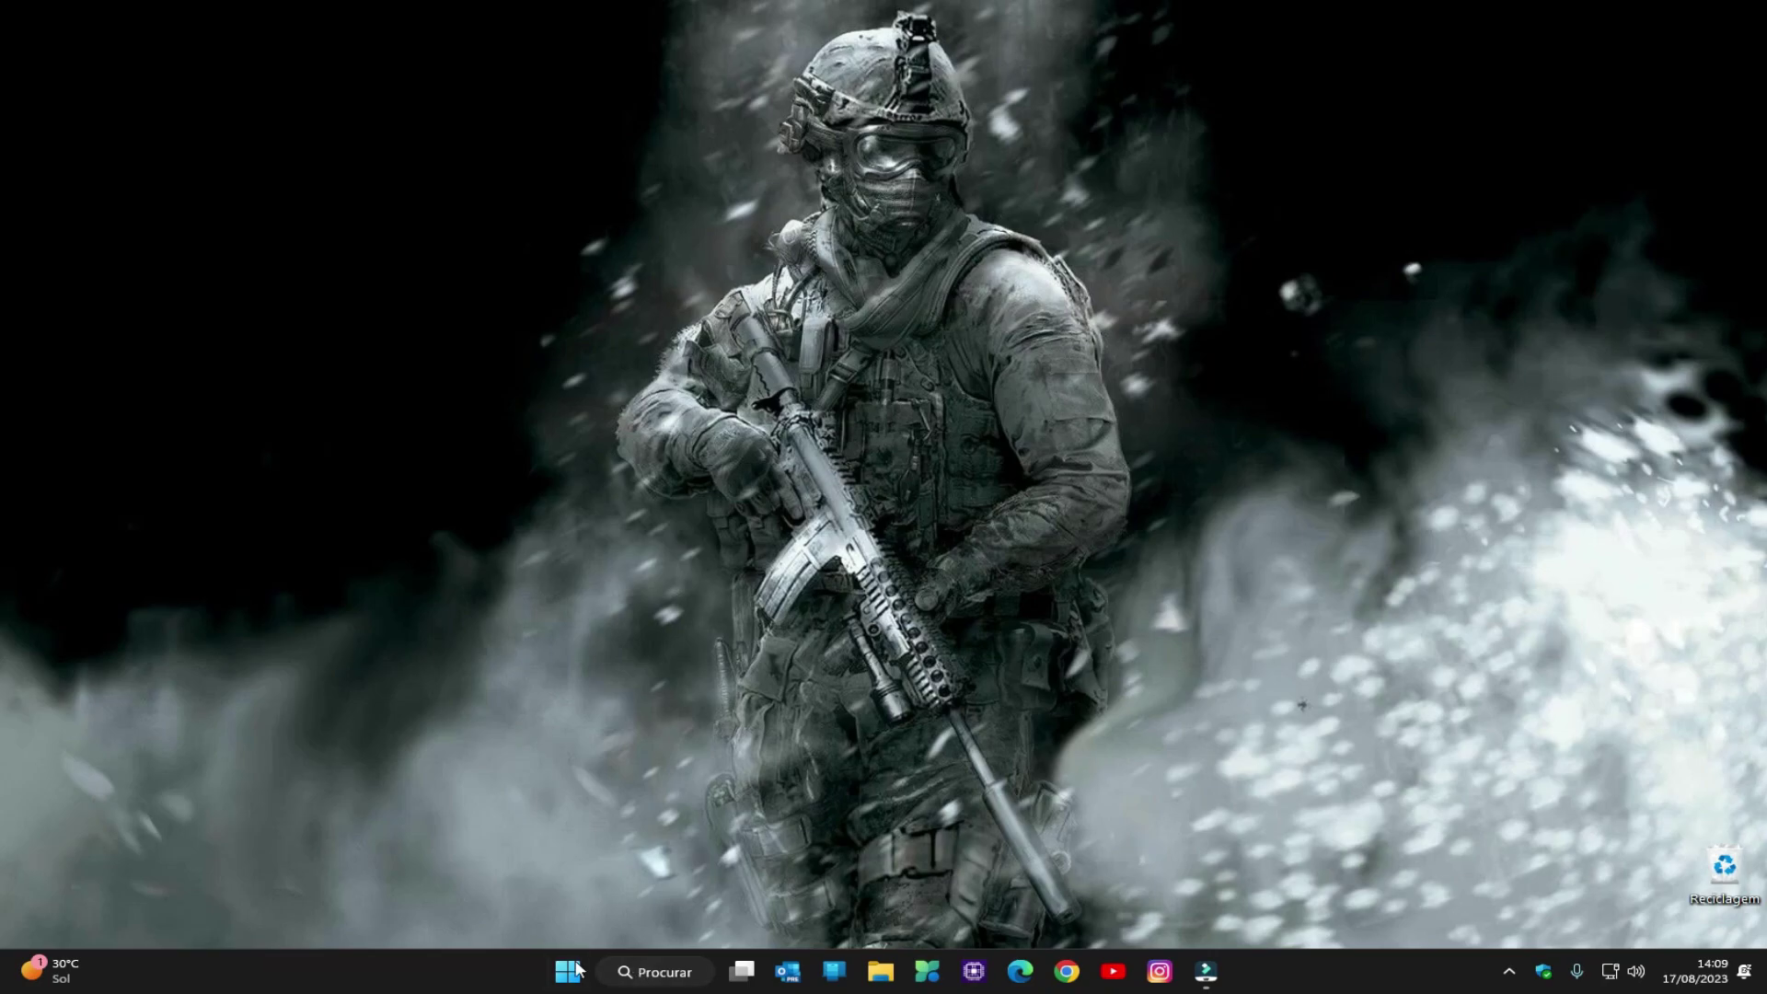
Step: Search for "mscon" and open the System Configuration application
{"action": "left_click", "coordinate": [629, 972]}
{"action": "type", "text": "ms"}
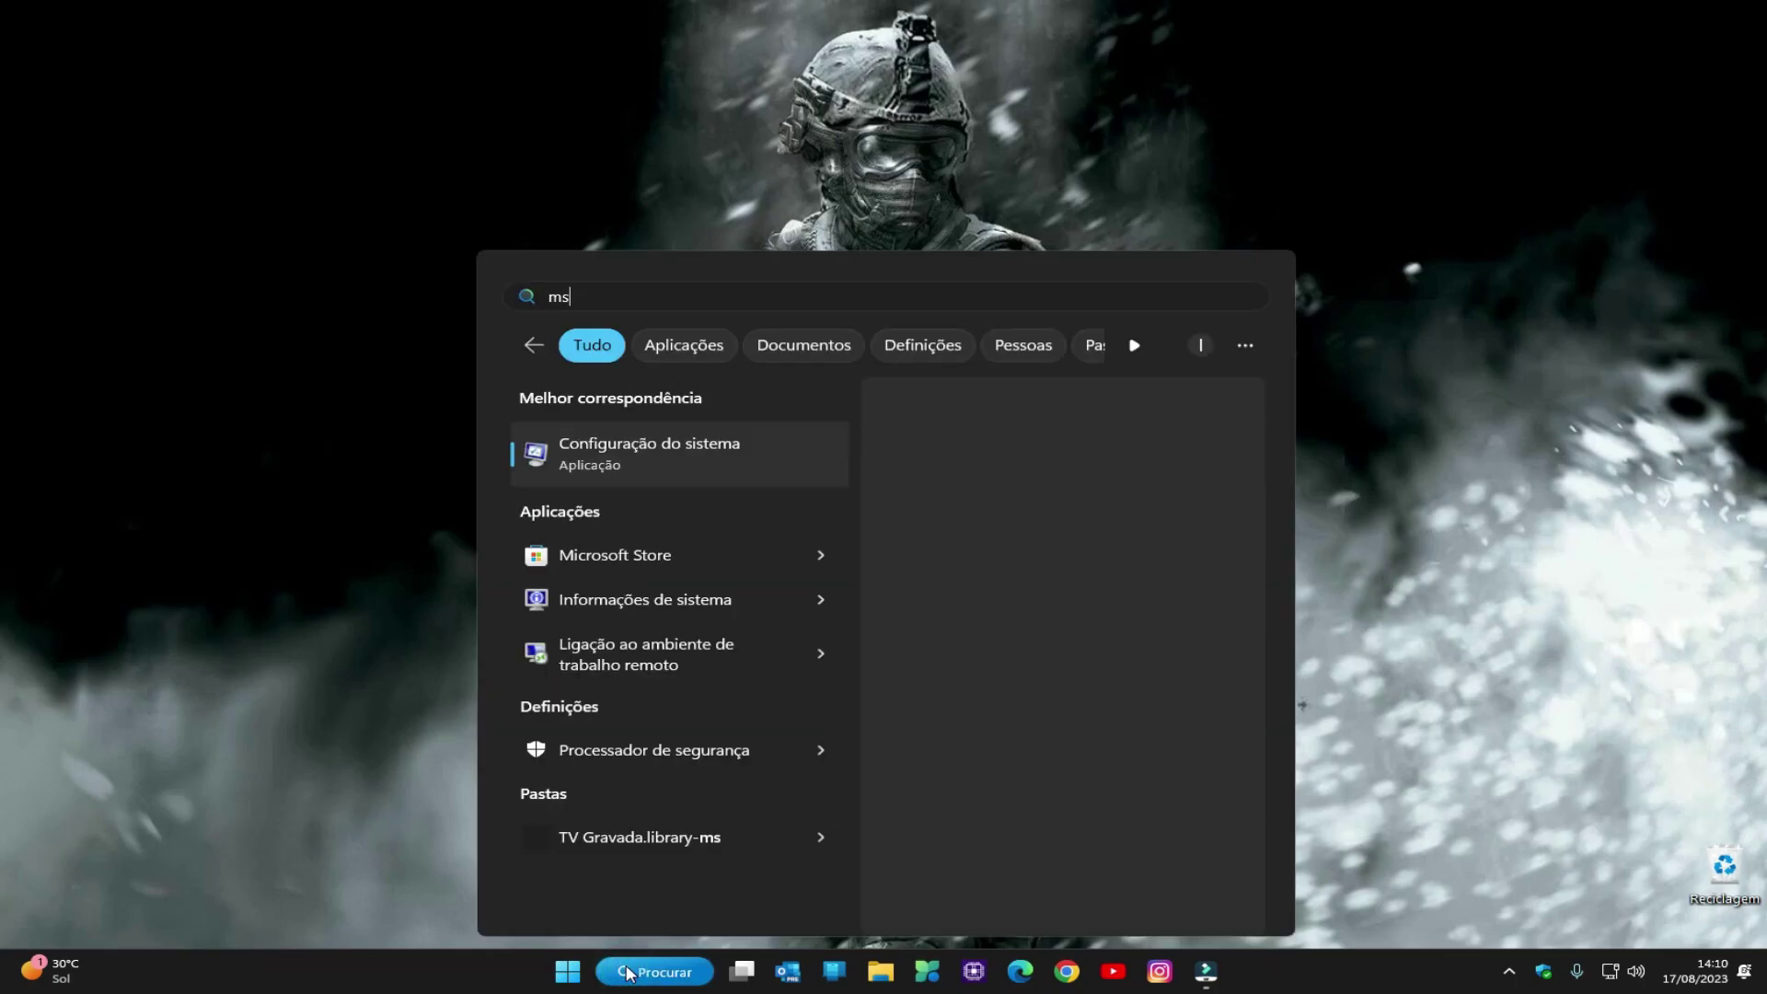
{"action": "type", "text": "con"}
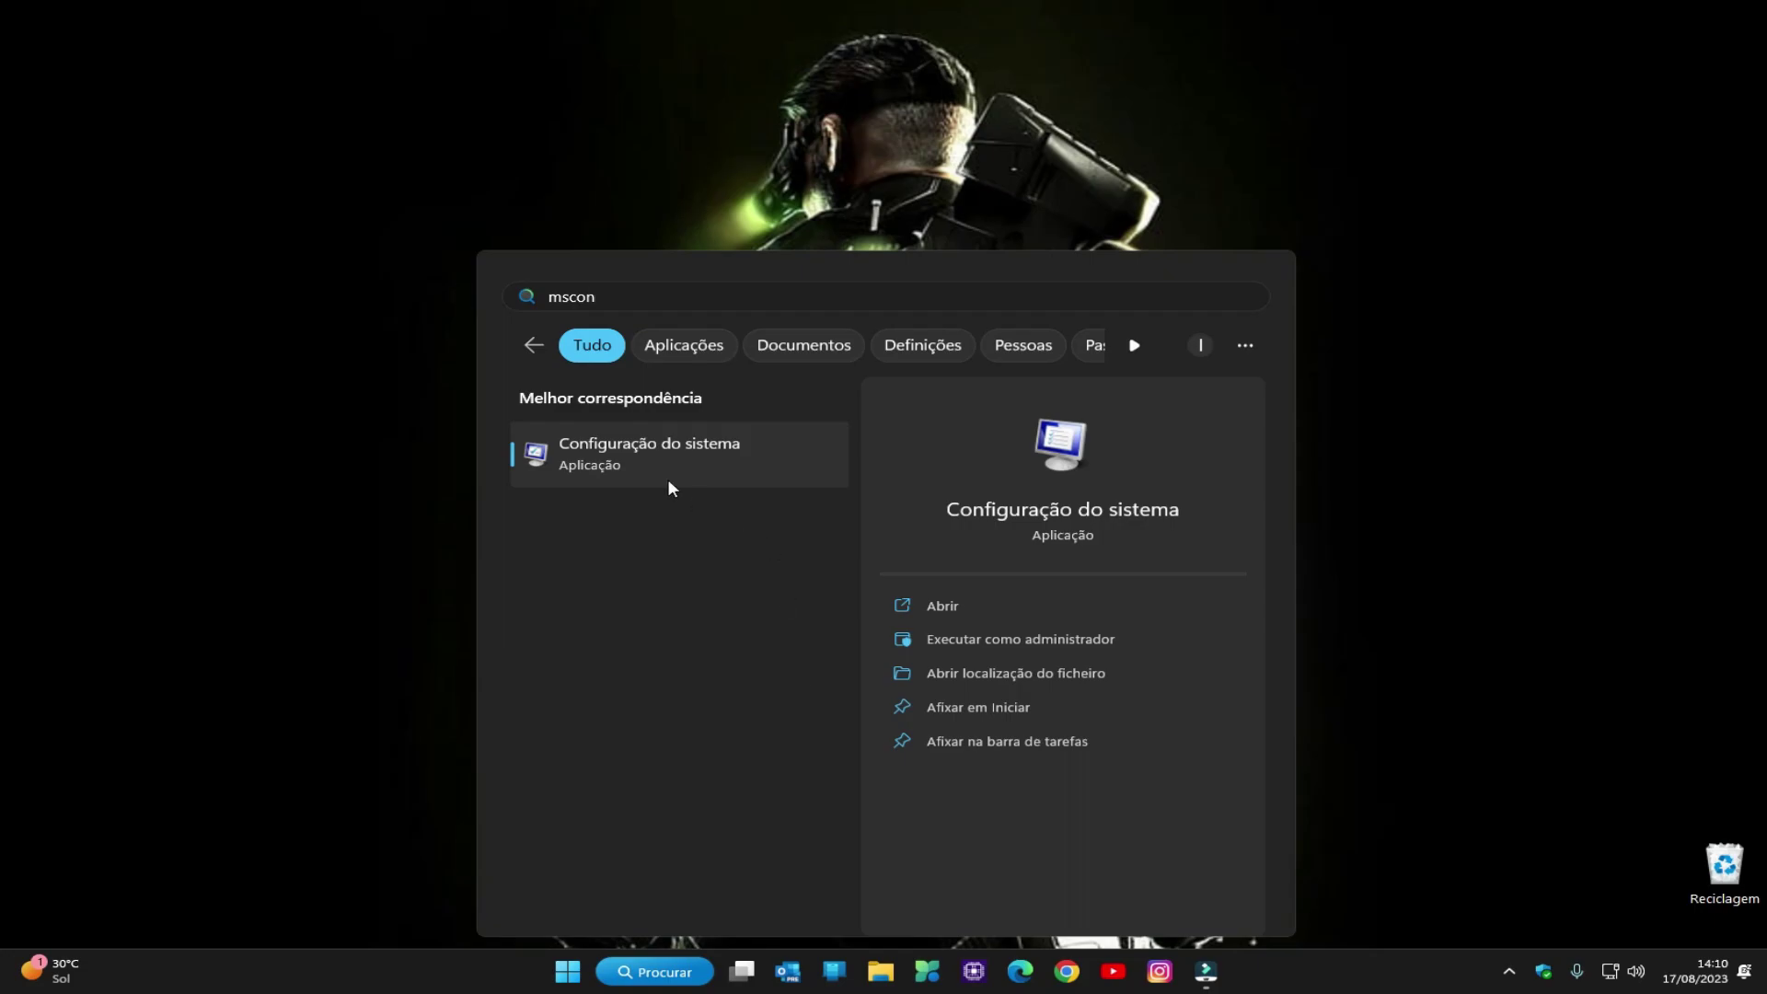
{"action": "left_click", "coordinate": [644, 450]}
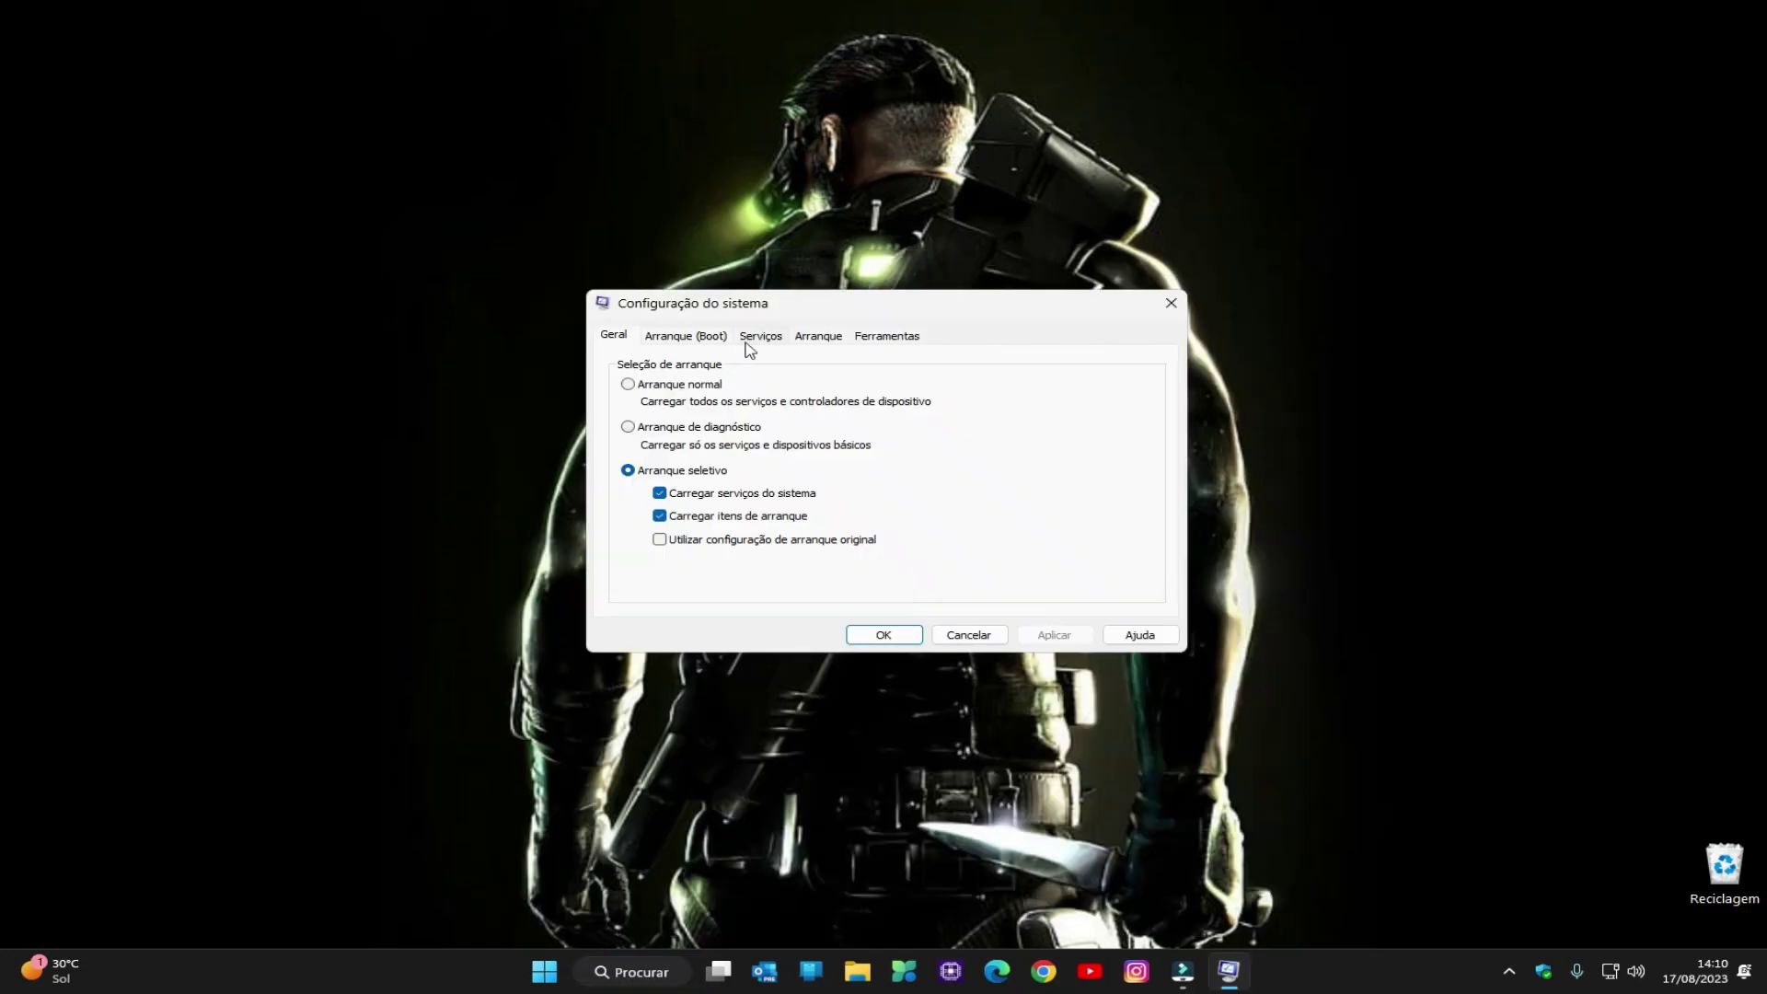
Step: Hide all Microsoft services, disable the Google Chrome Elevation, gupdate and gupdatem services, and apply the change
{"action": "left_click", "coordinate": [752, 337]}
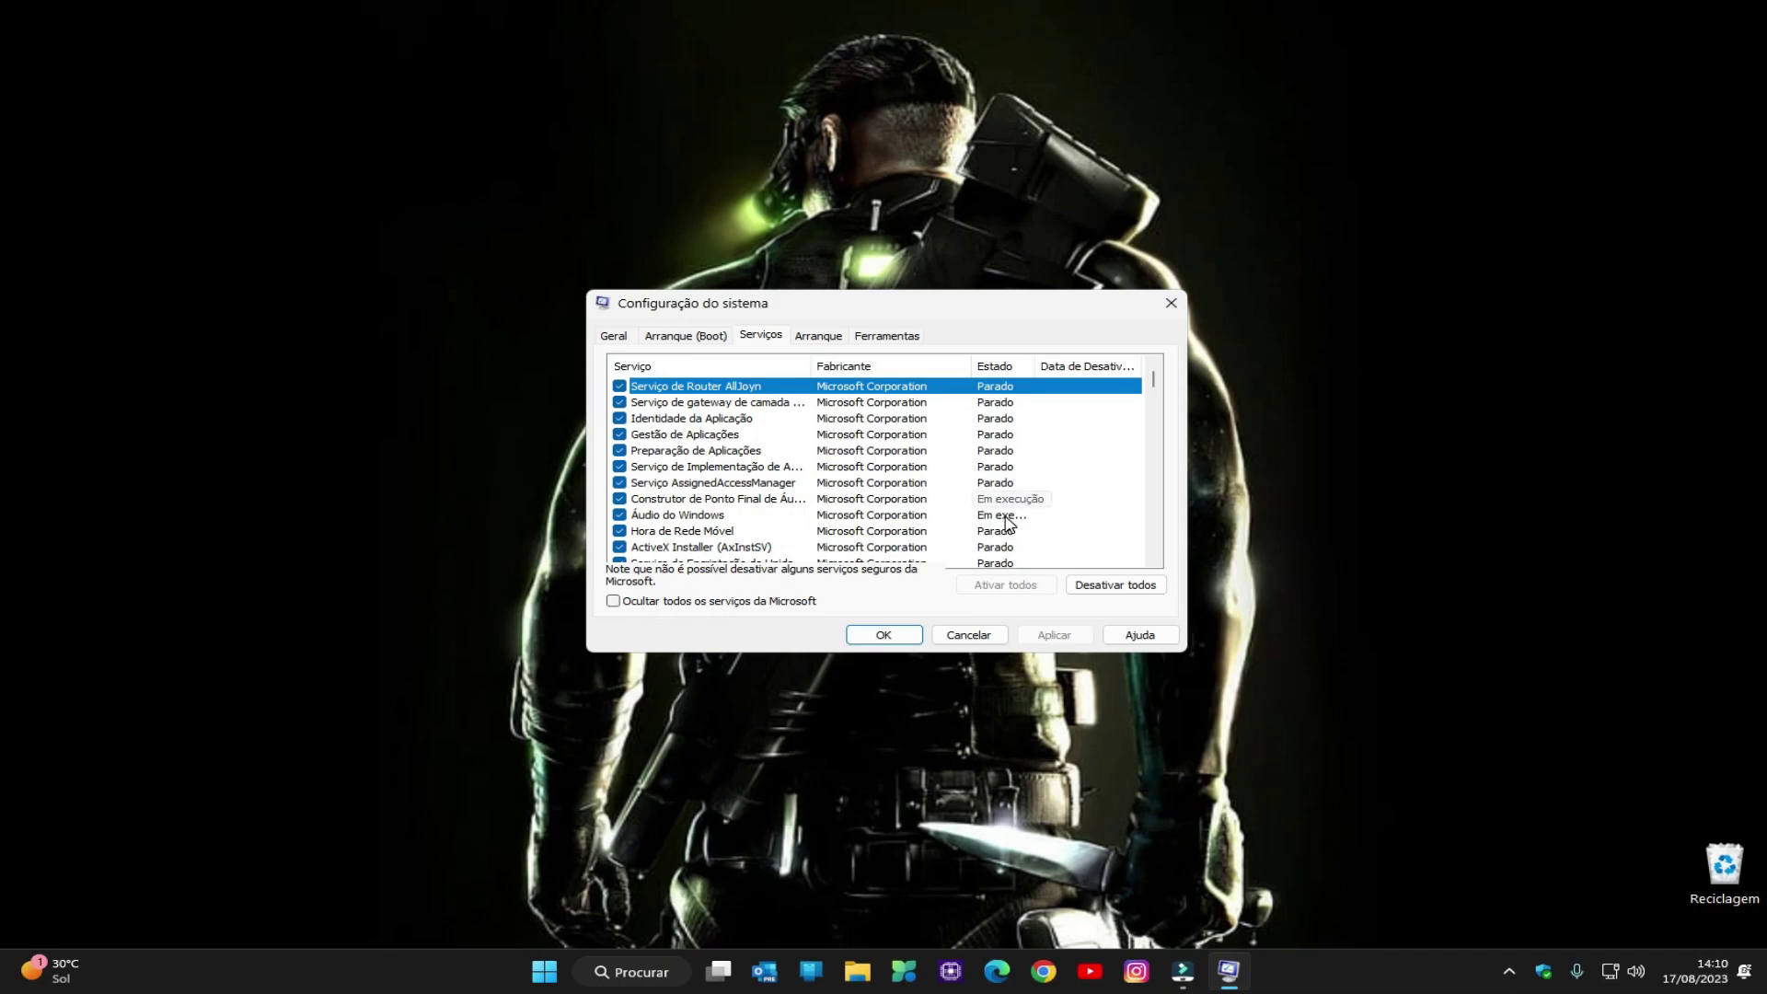
{"action": "left_click", "coordinate": [614, 602]}
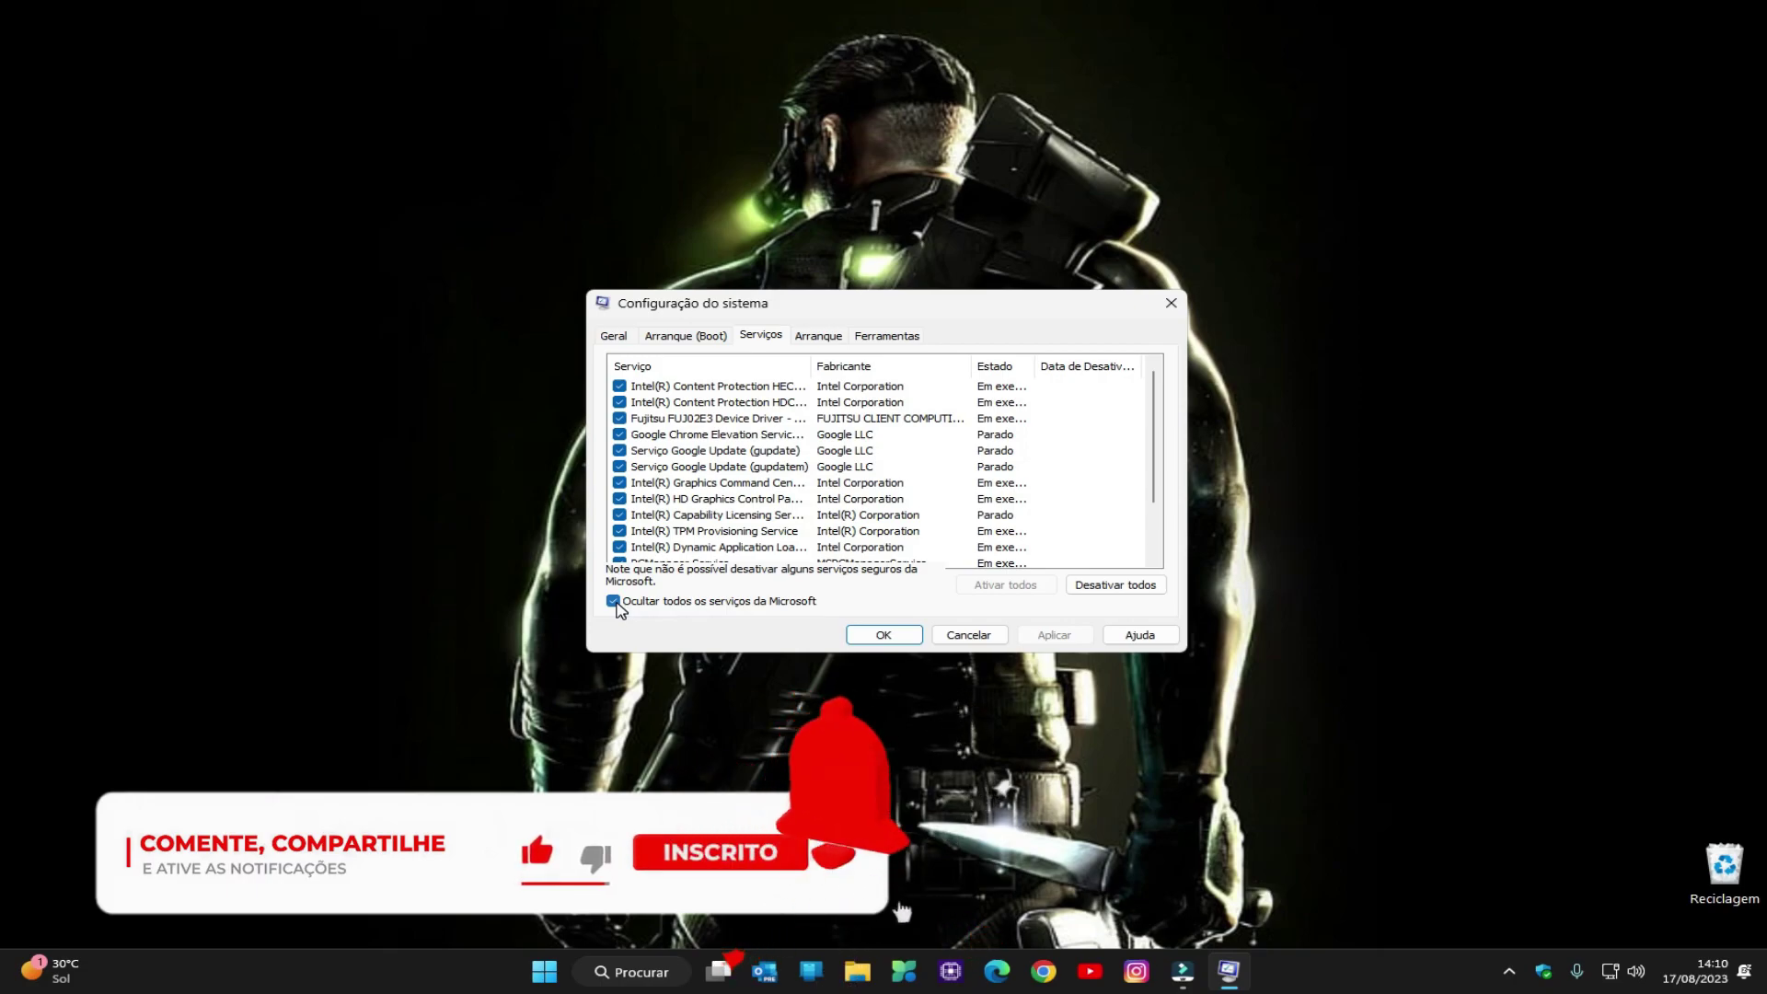
{"action": "scroll", "coordinate": [771, 428], "scroll_direction": "down", "scroll_amount": 2}
{"action": "scroll", "coordinate": [772, 428], "scroll_direction": "up", "scroll_amount": 1}
{"action": "left_click", "coordinate": [620, 419]}
{"action": "left_click", "coordinate": [620, 435]}
{"action": "left_click", "coordinate": [620, 450]}
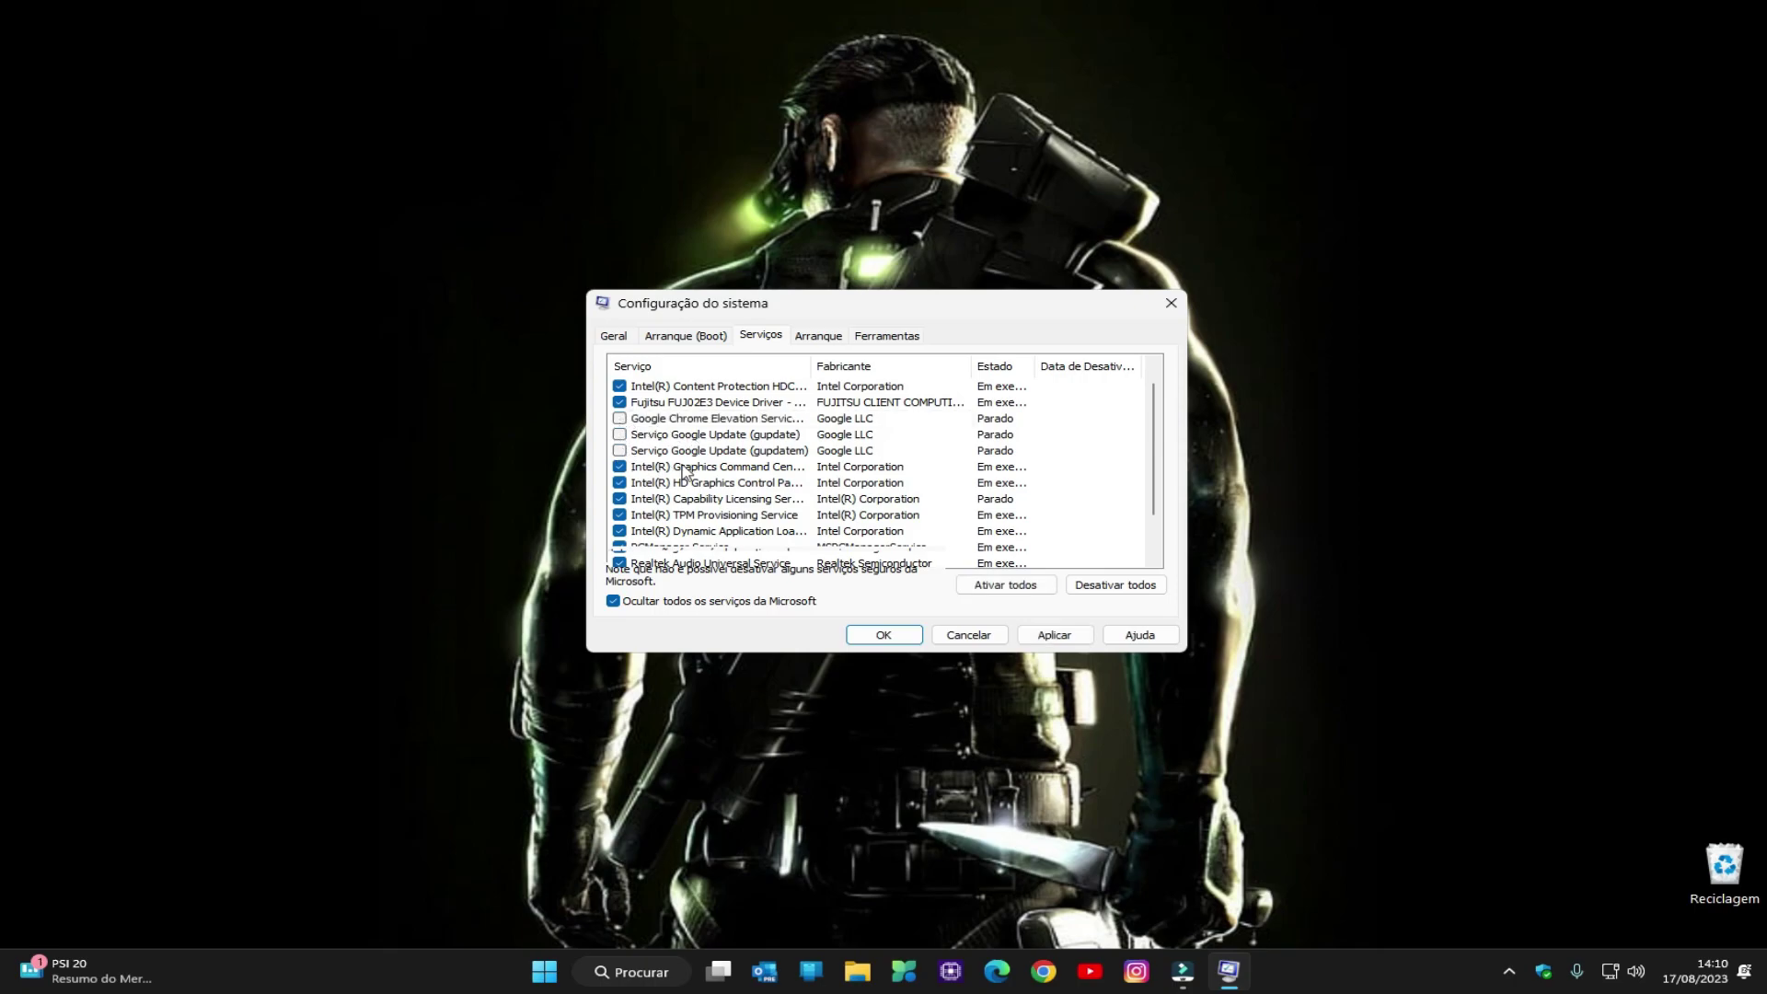
{"action": "scroll", "coordinate": [796, 501], "scroll_direction": "up", "scroll_amount": 1}
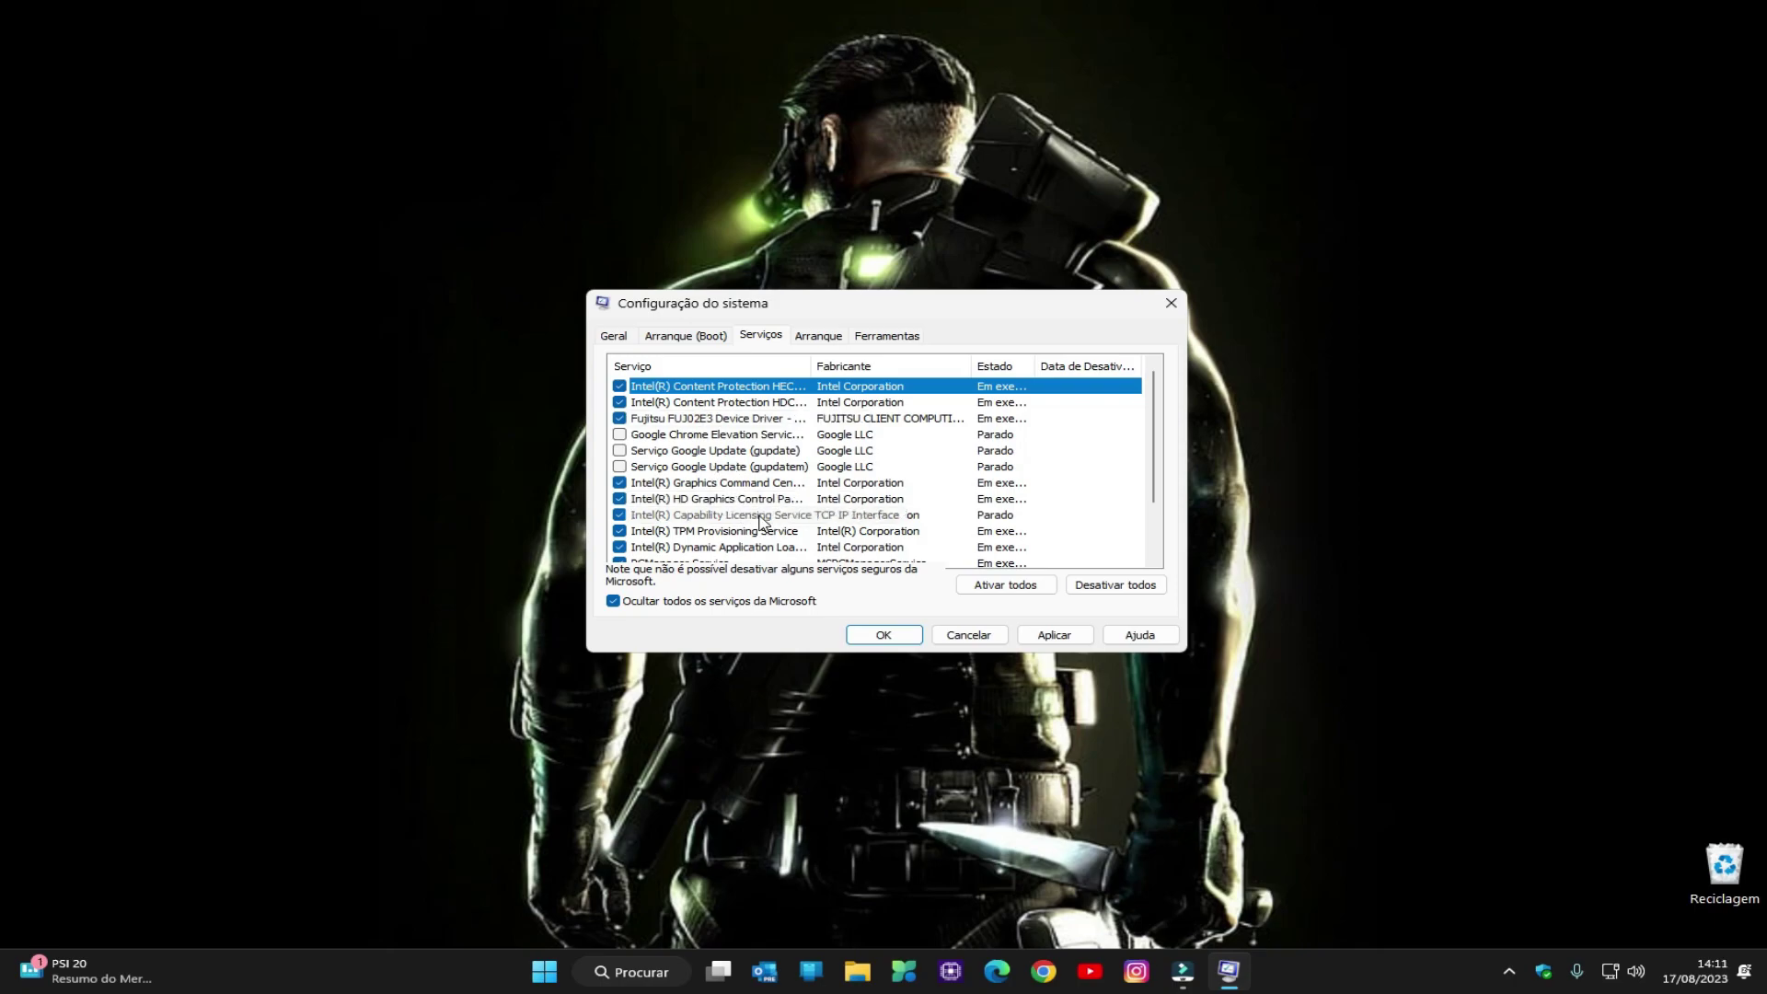
{"action": "left_click", "coordinate": [1054, 637]}
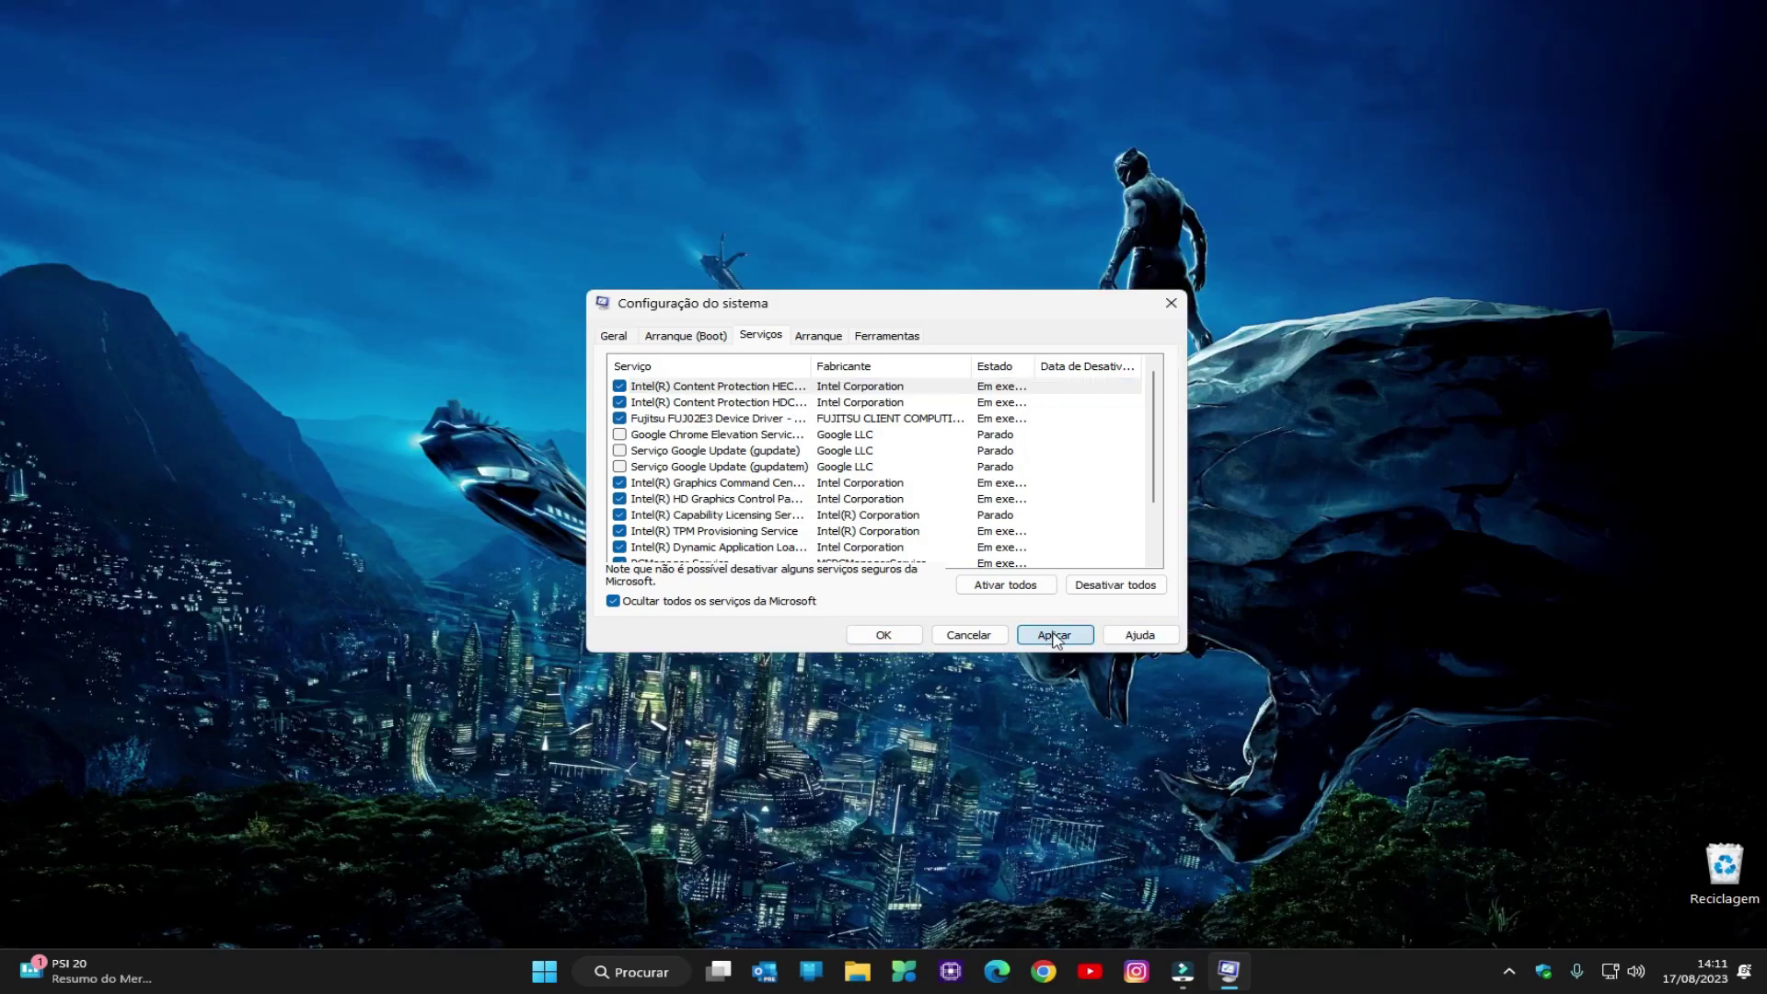
Step: Check the startup apps in Task Manager, including SecurityHealthSystray, and close it and System Configuration
{"action": "left_click", "coordinate": [817, 338]}
{"action": "left_click", "coordinate": [870, 391]}
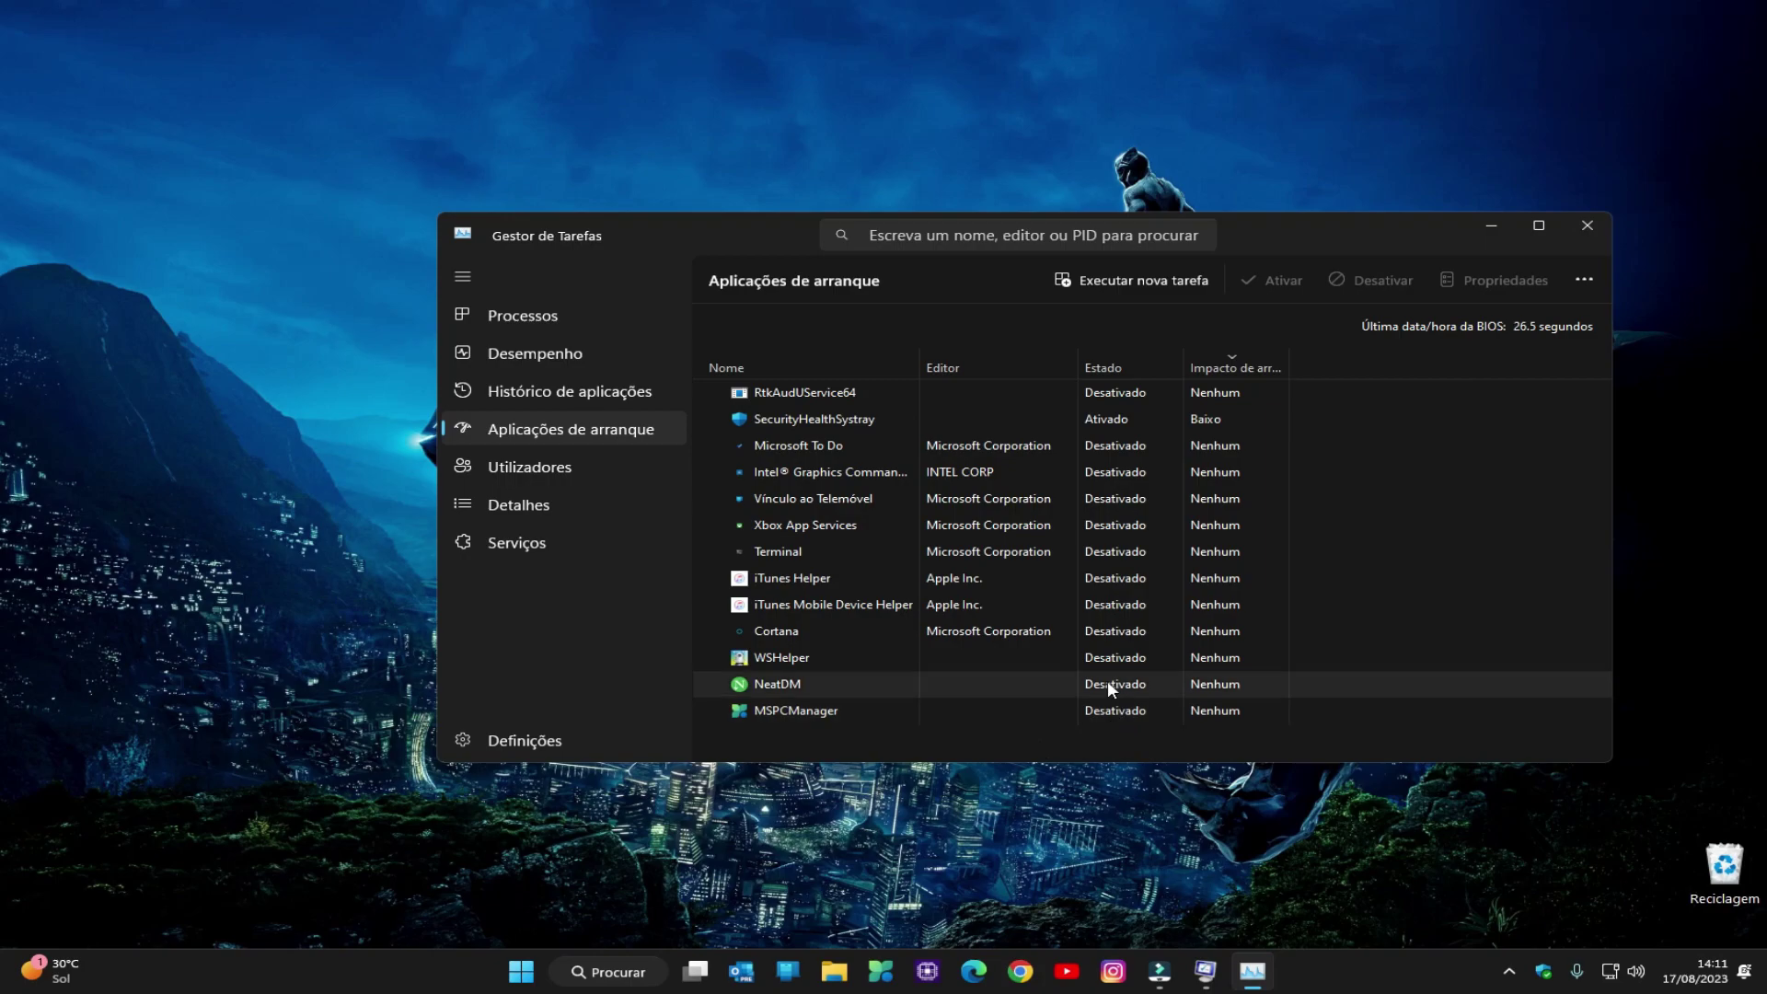
{"action": "left_click", "coordinate": [1123, 420]}
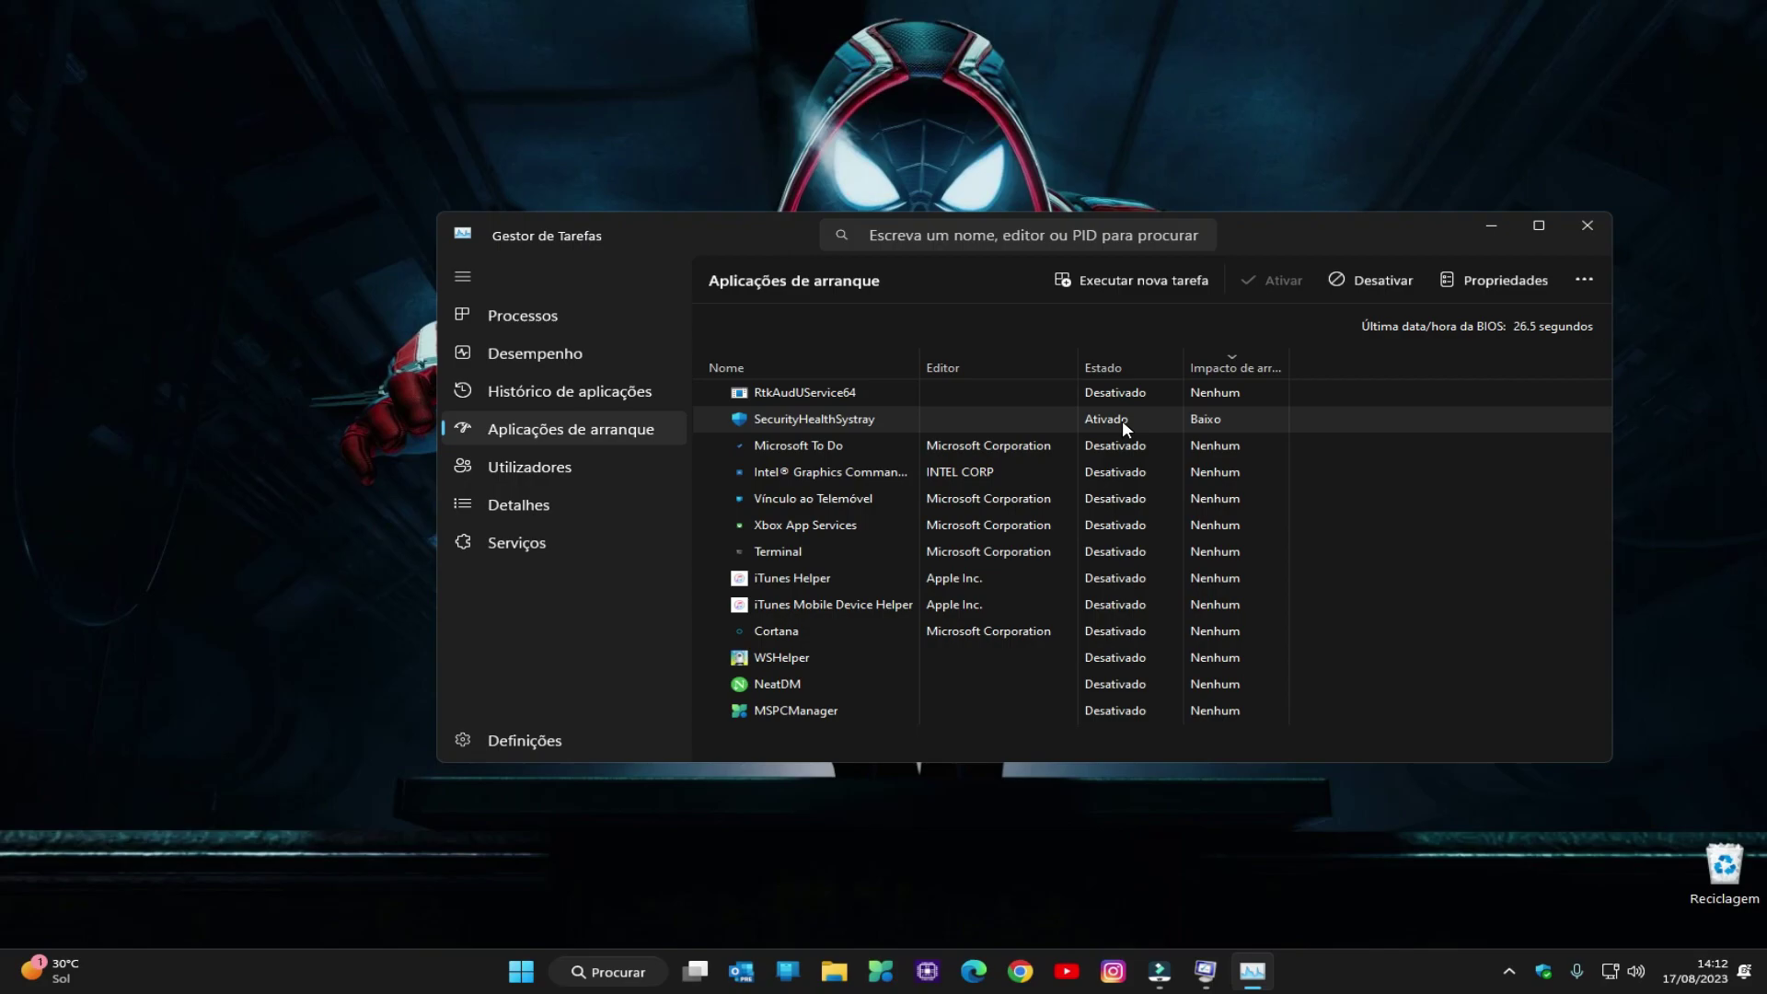
{"action": "left_click", "coordinate": [1583, 225]}
{"action": "left_click", "coordinate": [969, 635]}
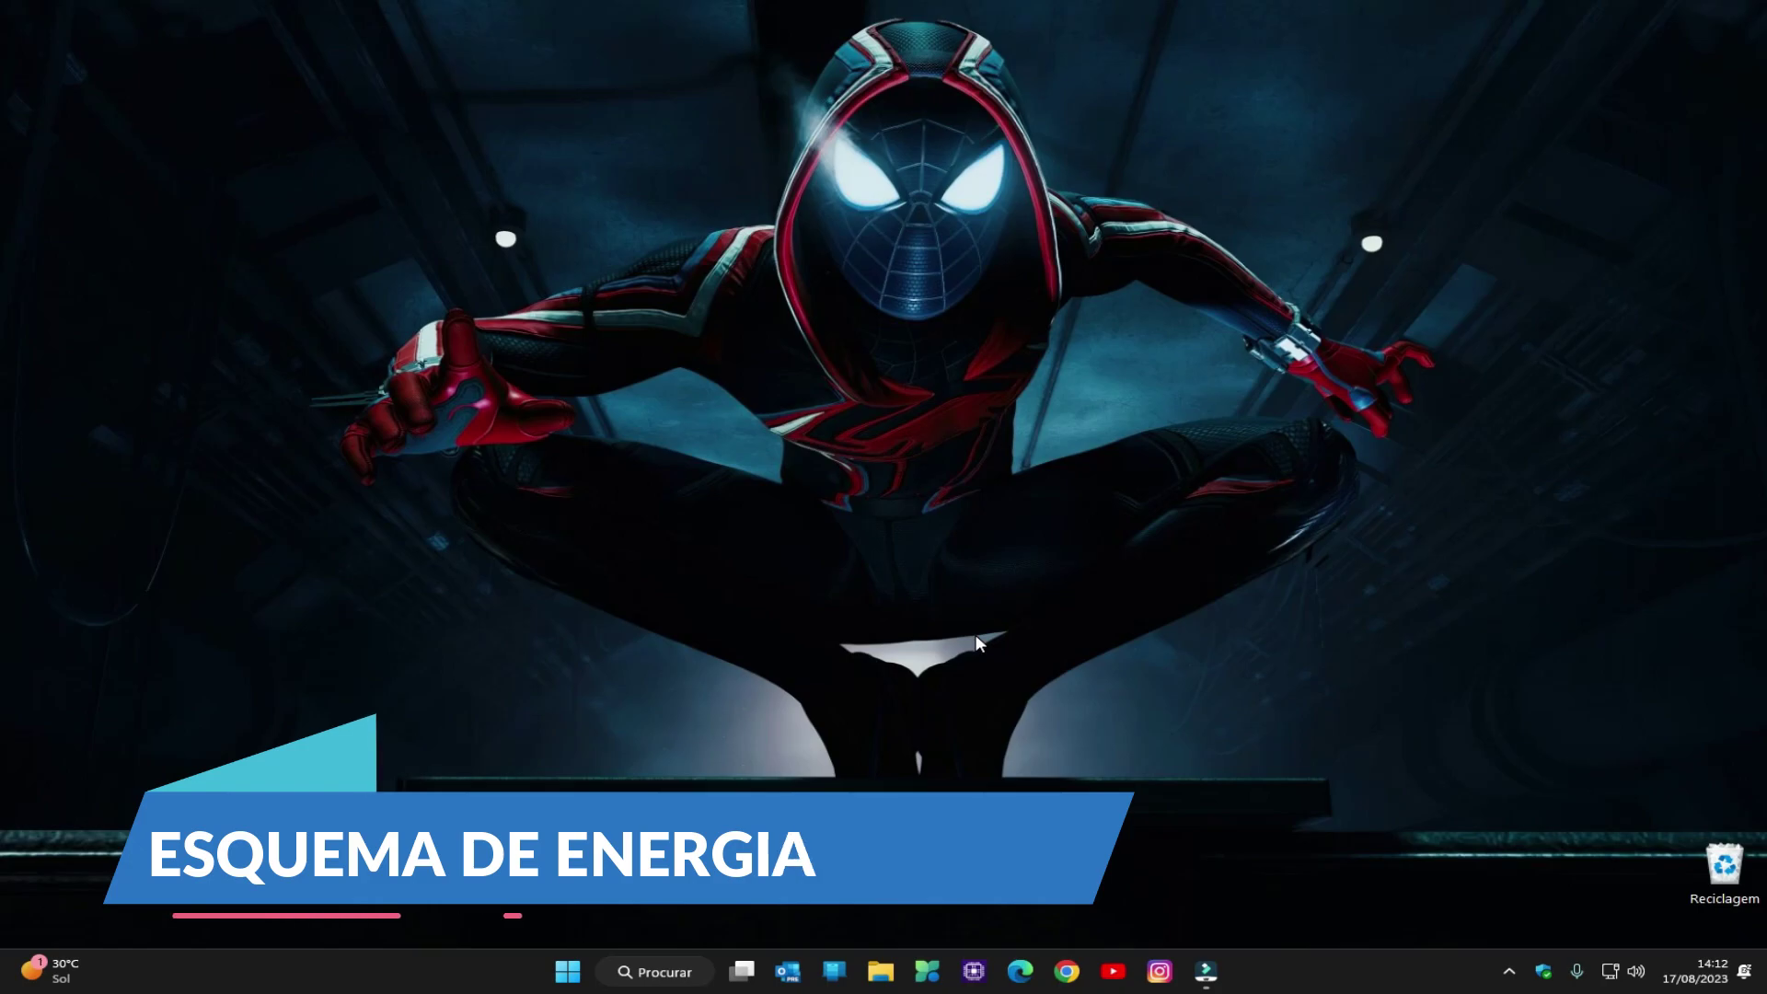
Step: Search for the power plan settings and open the advanced power settings of the "Elevado desempenho" plan
{"action": "left_click", "coordinate": [663, 972]}
{"action": "type", "text": "energ"}
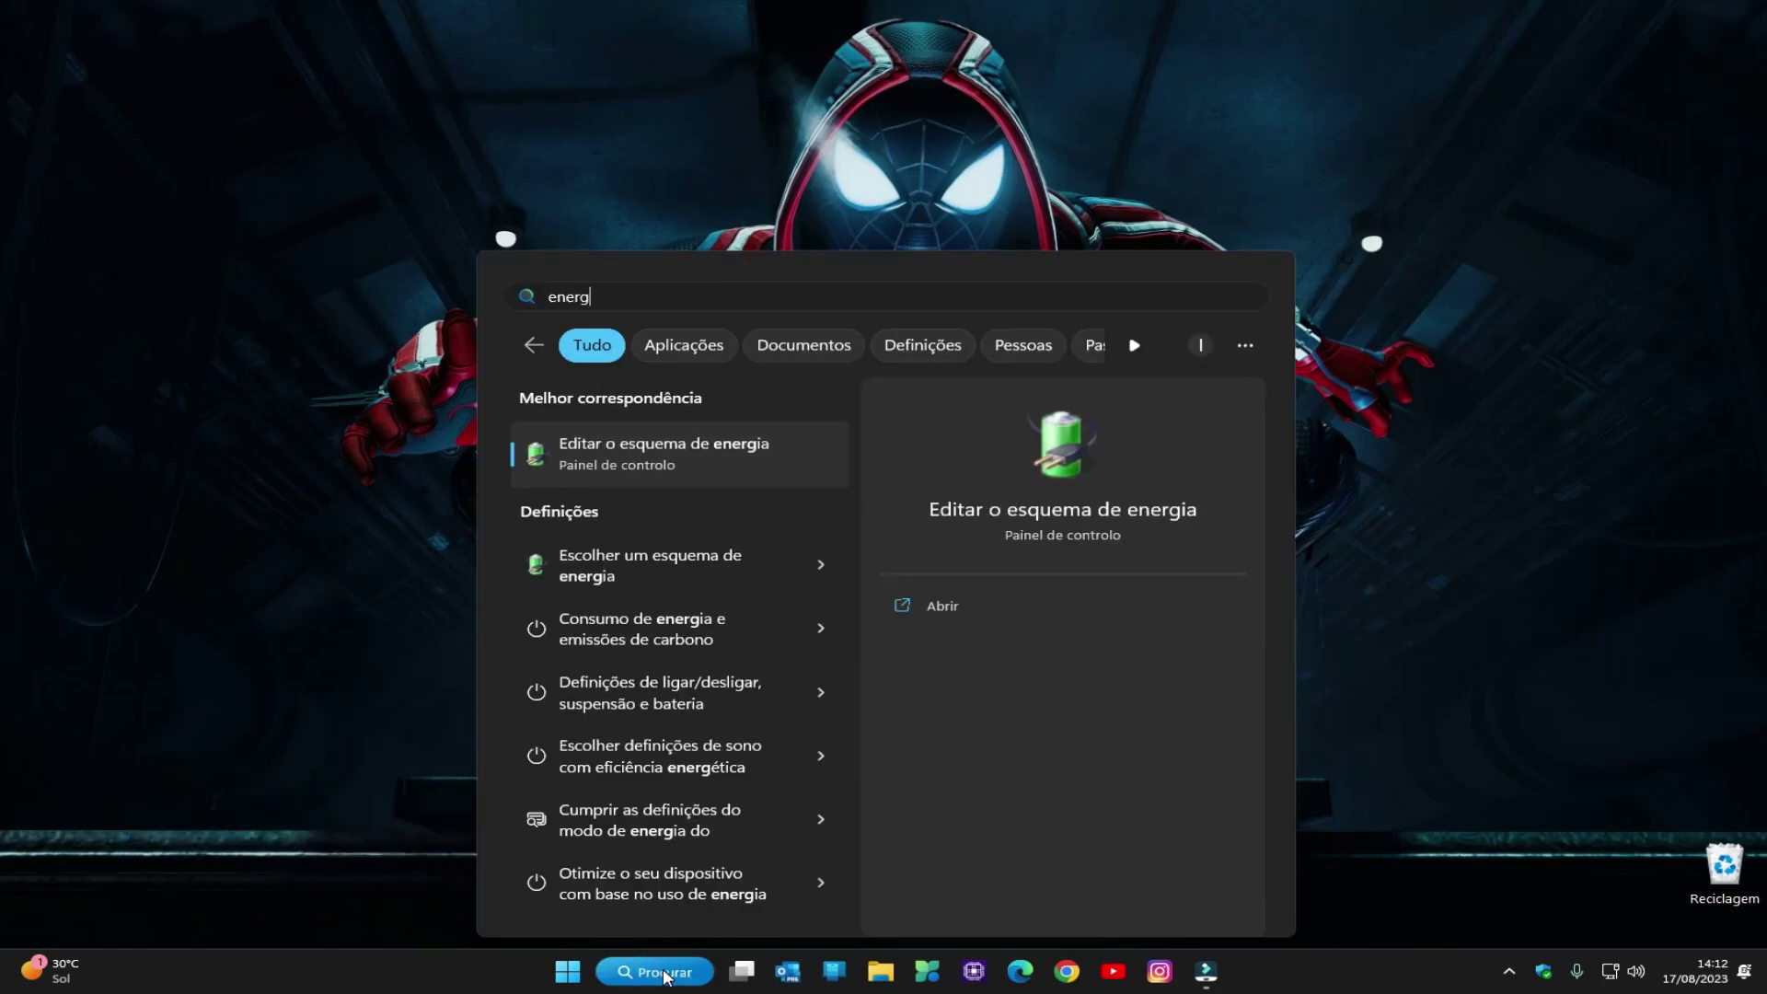
{"action": "left_click", "coordinate": [695, 465]}
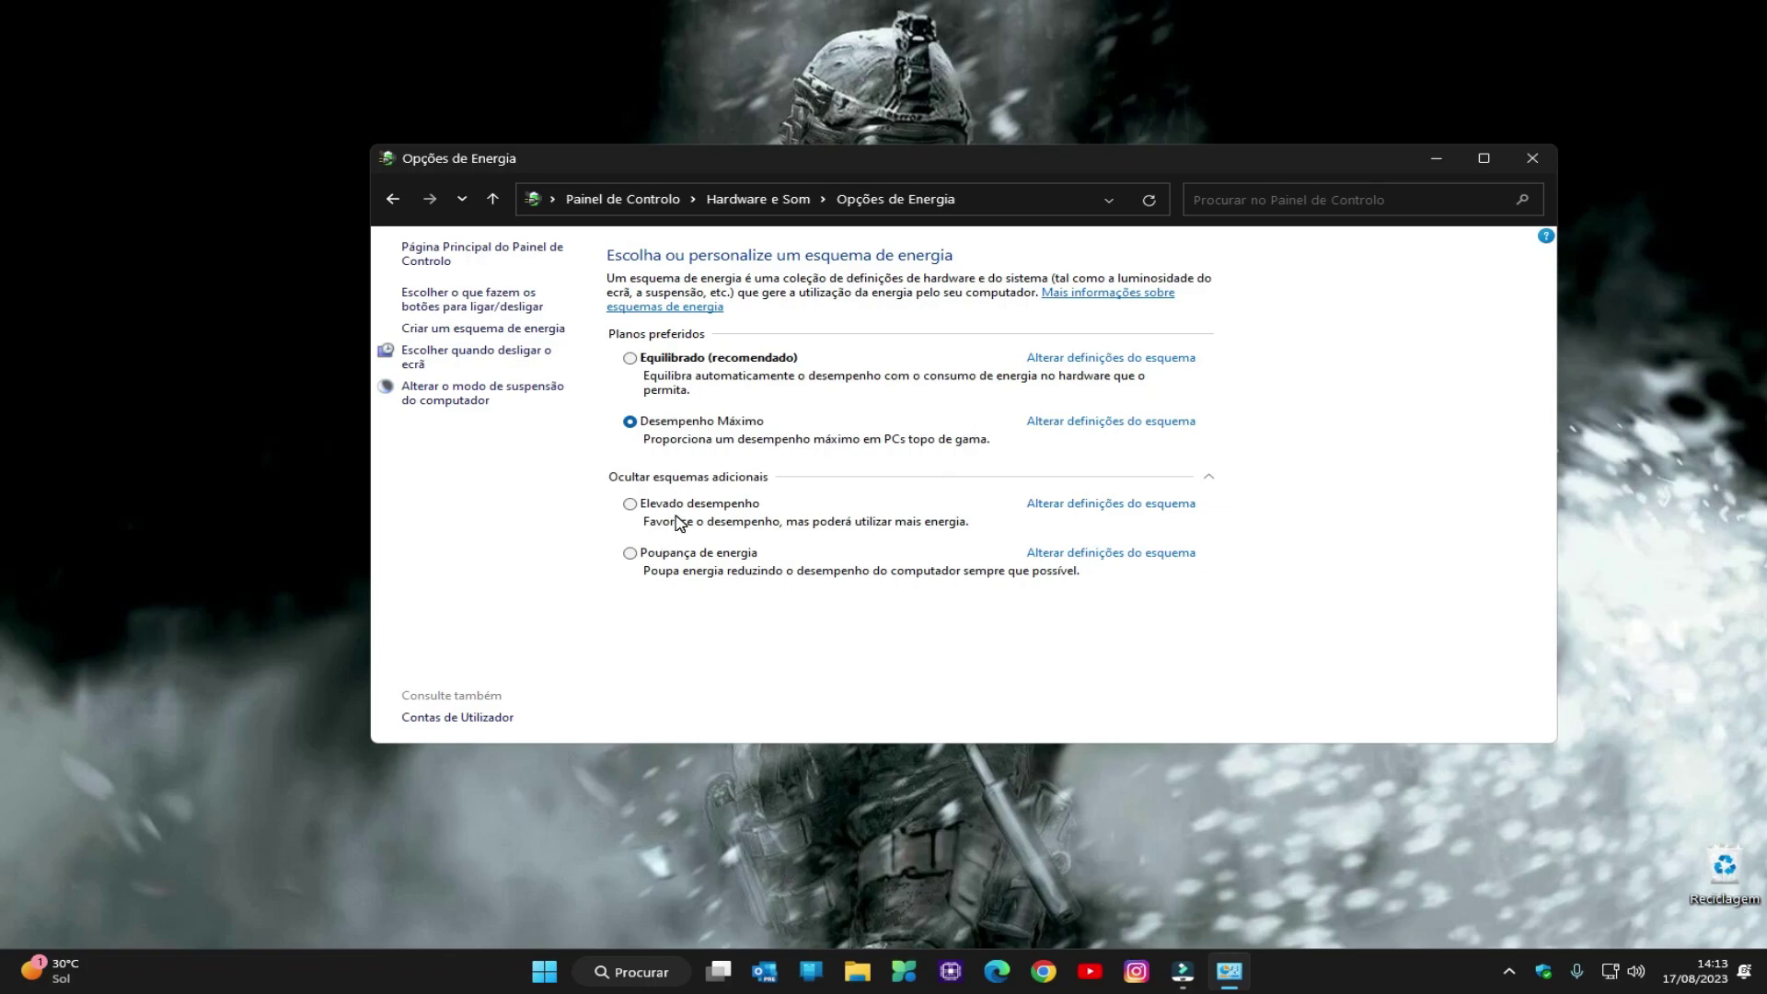
{"action": "left_click", "coordinate": [1118, 512]}
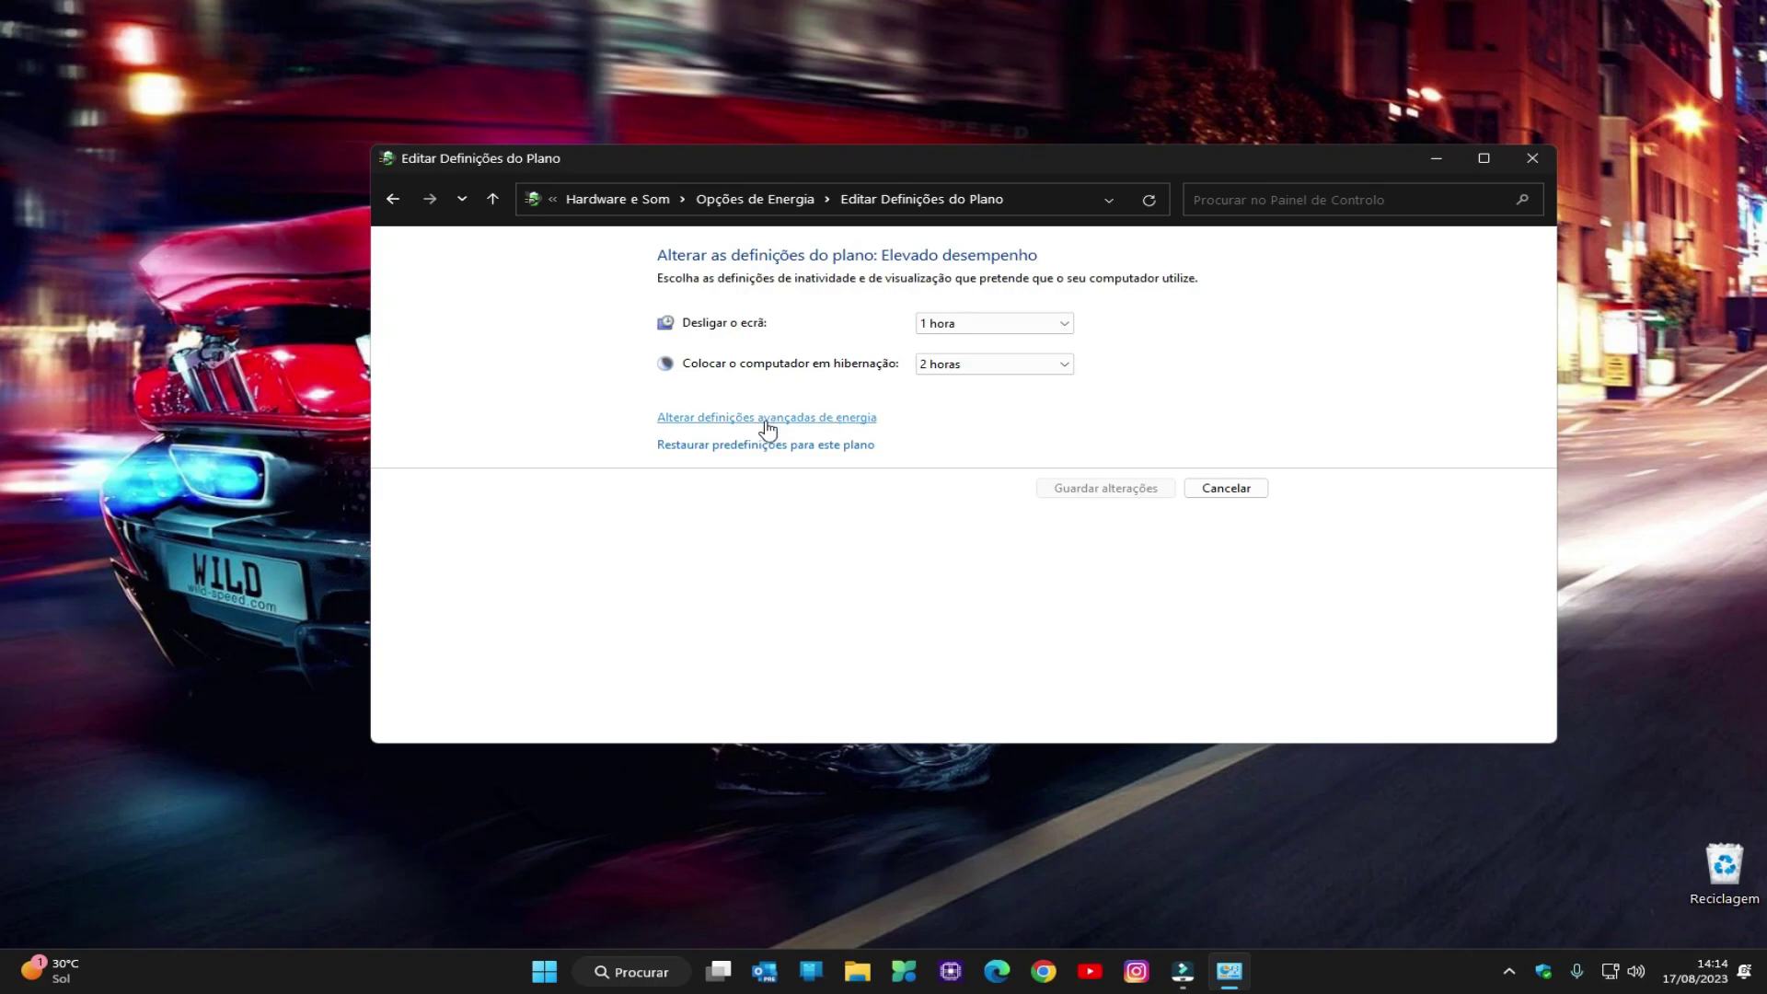
{"action": "left_click", "coordinate": [733, 422]}
Step: Examine the minimum and maximum processor performance states under processor power management, and accept the advanced power settings
{"action": "scroll", "coordinate": [438, 438], "scroll_direction": "down", "scroll_amount": 1}
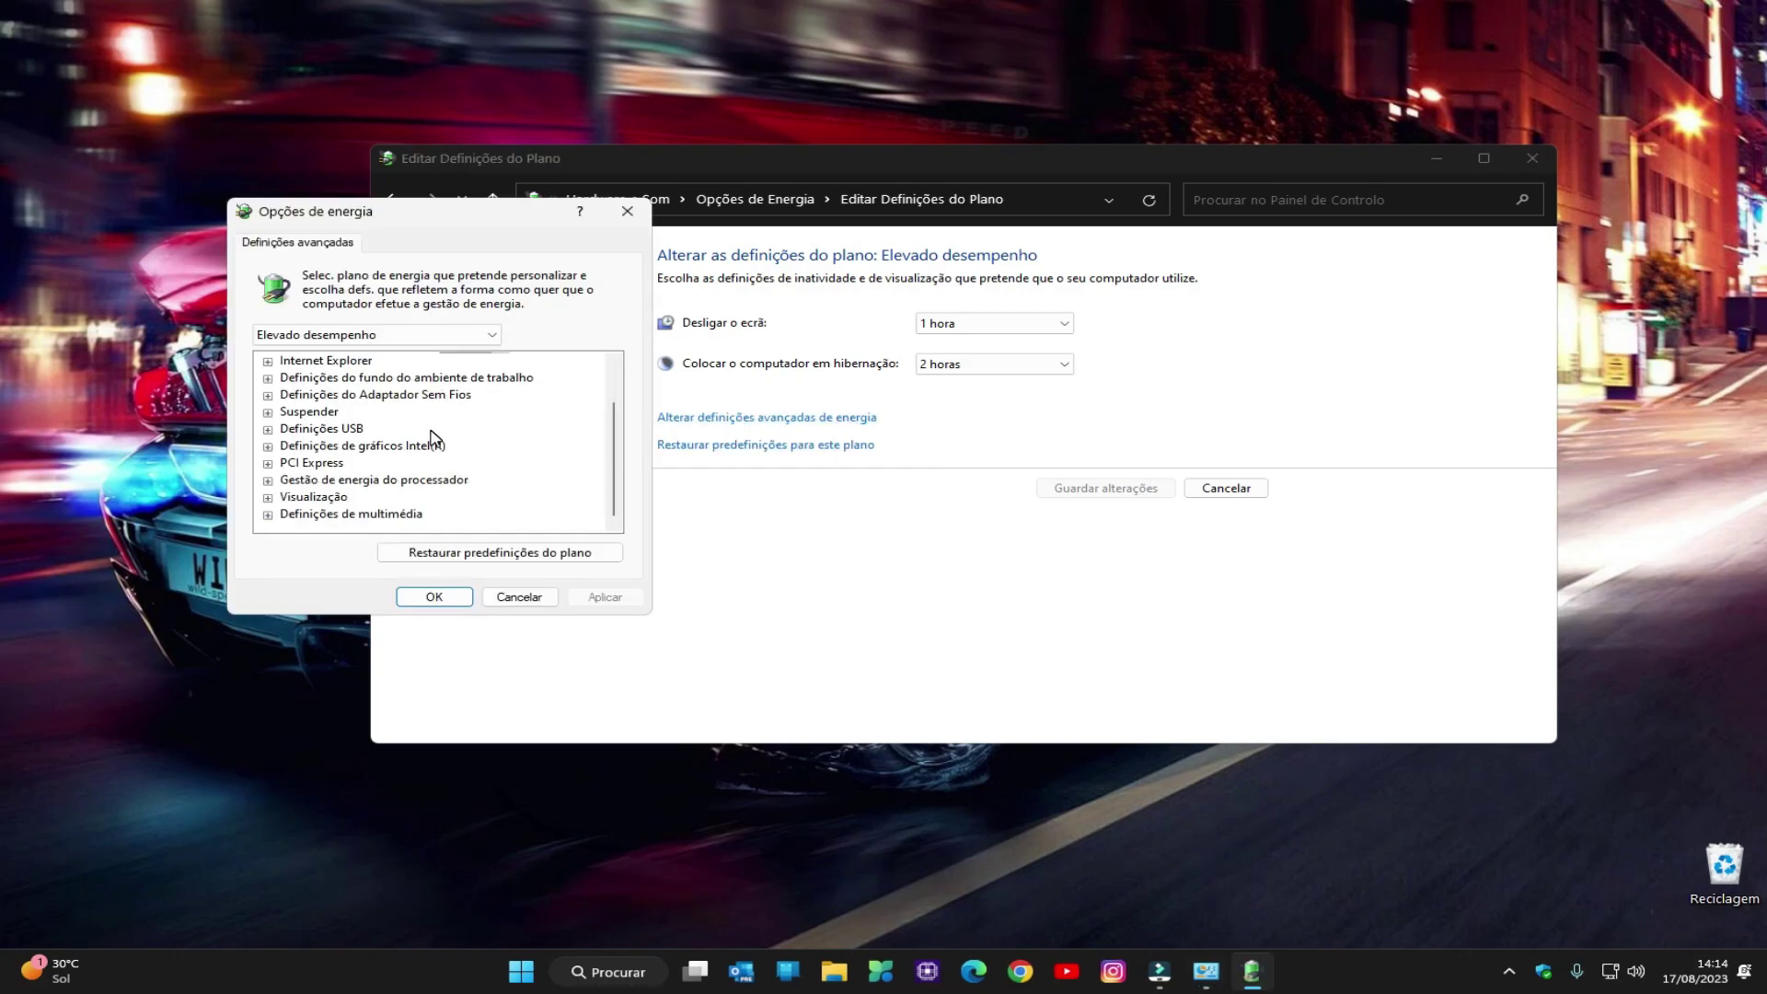
{"action": "left_click", "coordinate": [268, 480]}
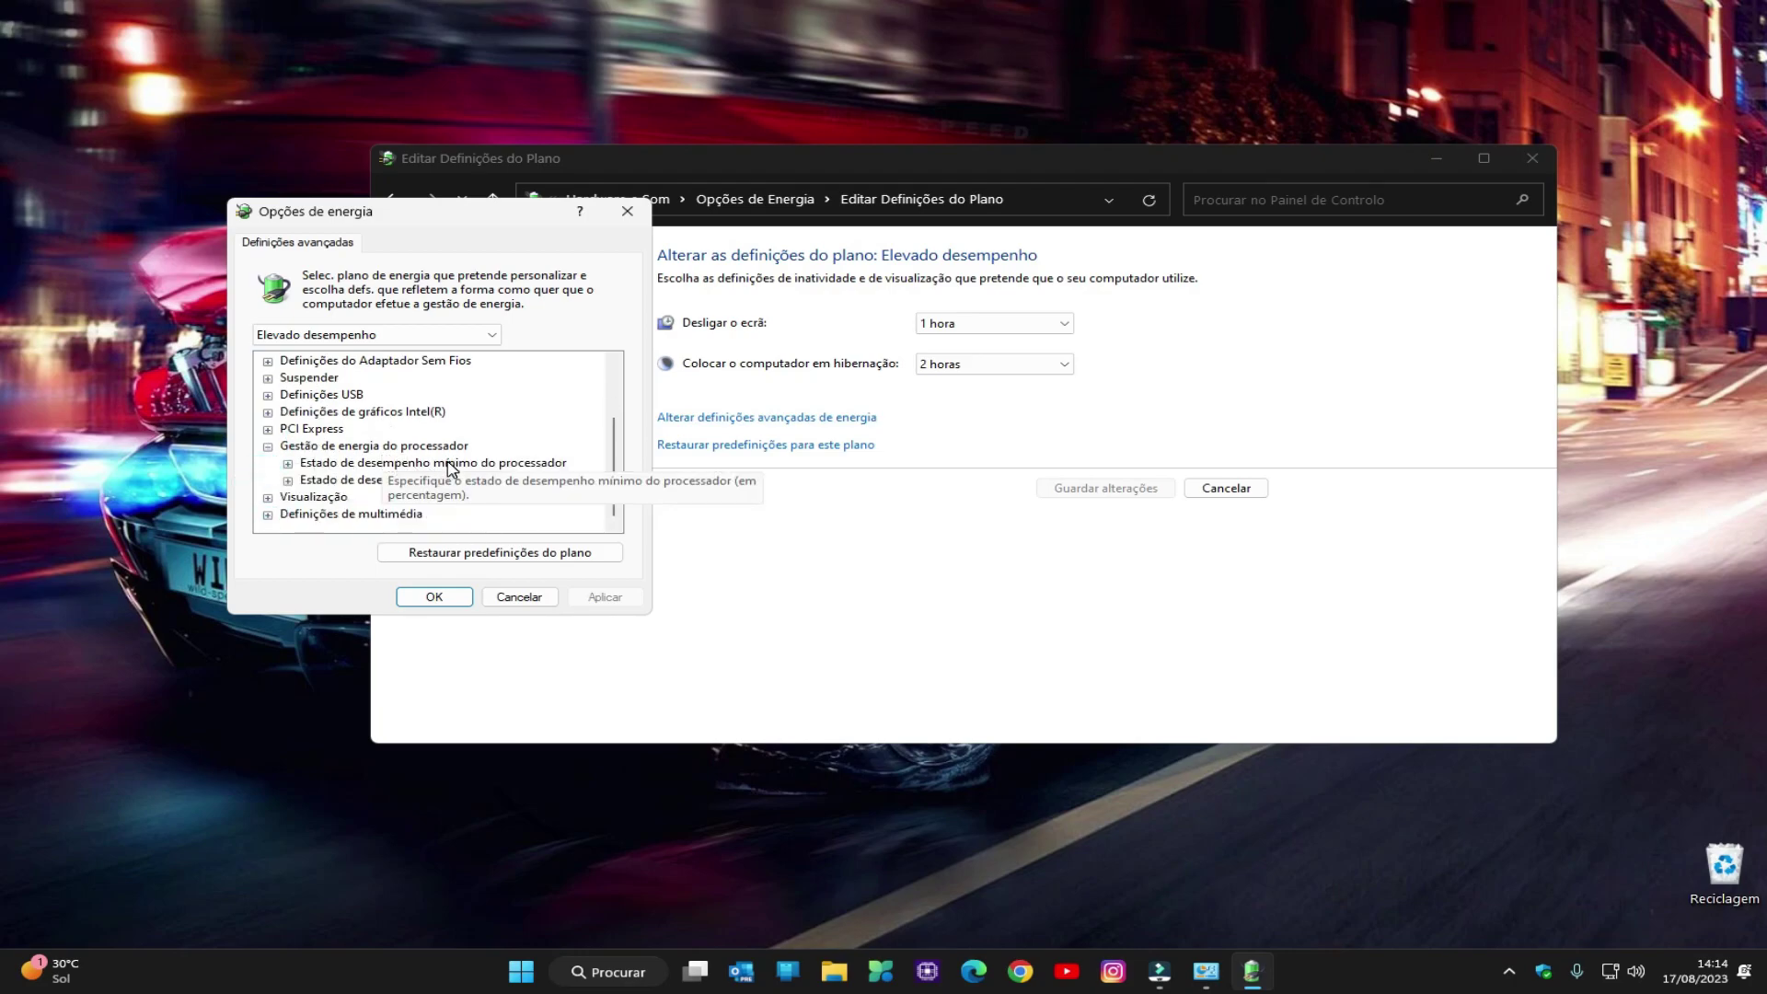
{"action": "left_click", "coordinate": [289, 465]}
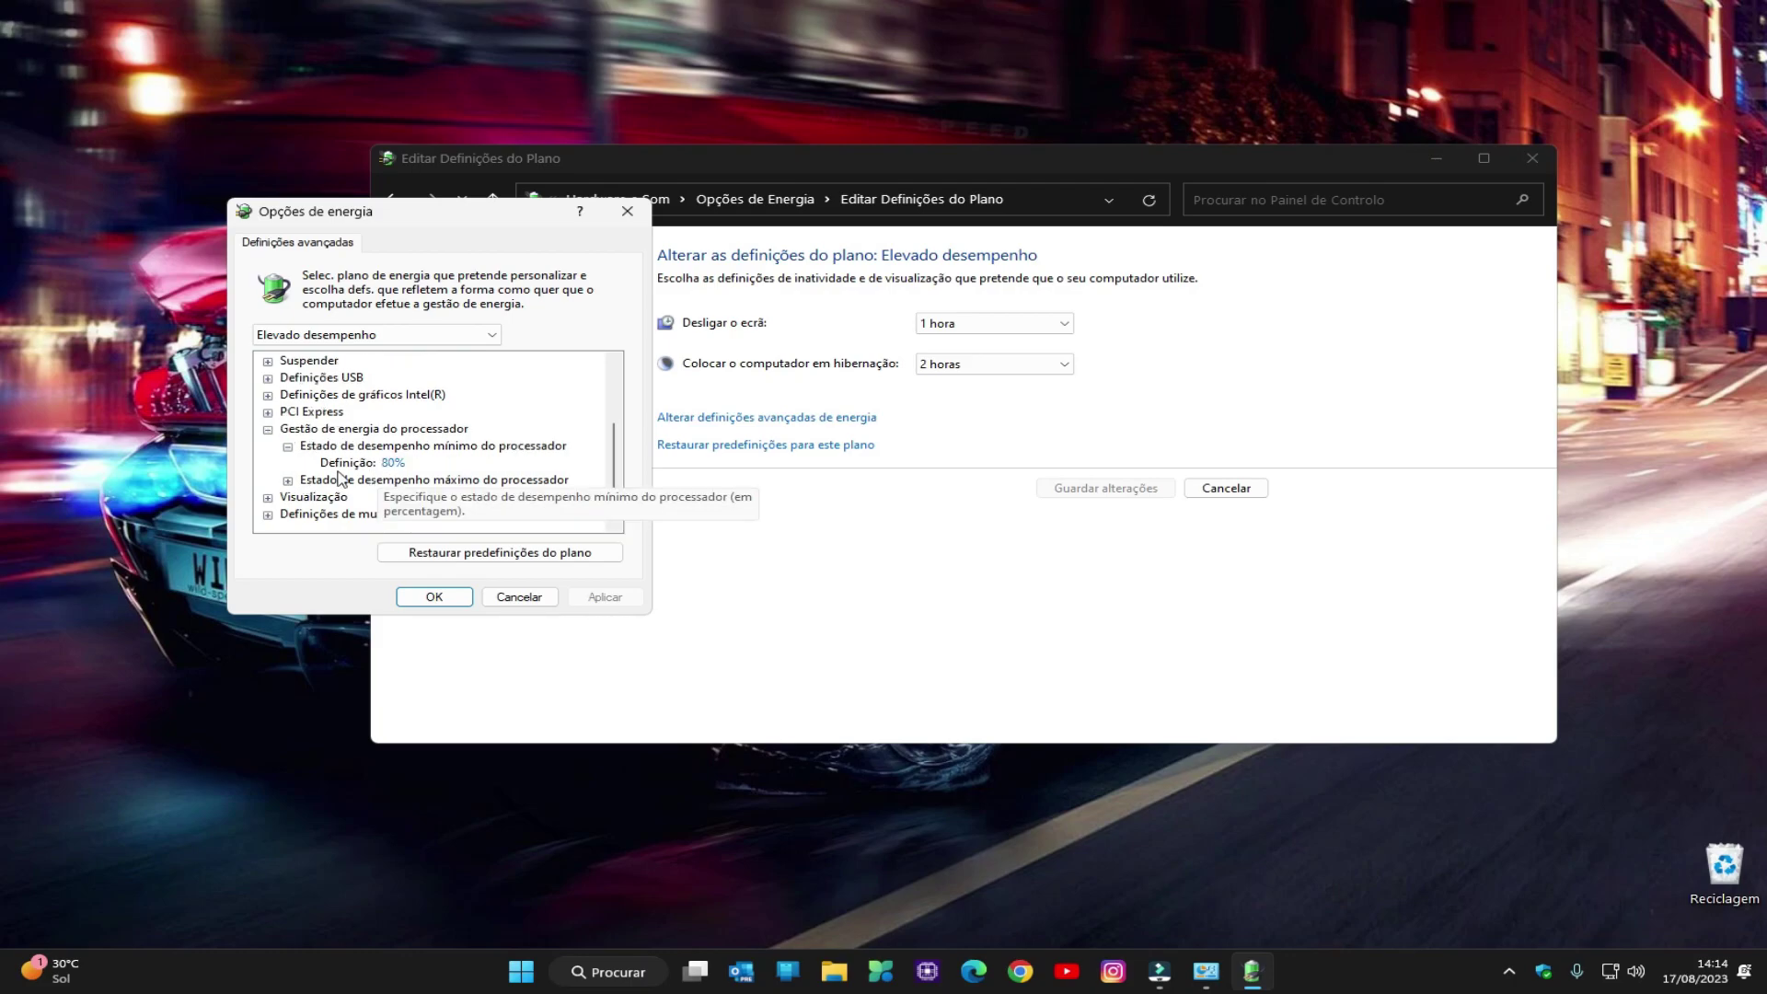
{"action": "left_click", "coordinate": [288, 479]}
{"action": "scroll", "coordinate": [414, 508], "scroll_direction": "down", "scroll_amount": 1}
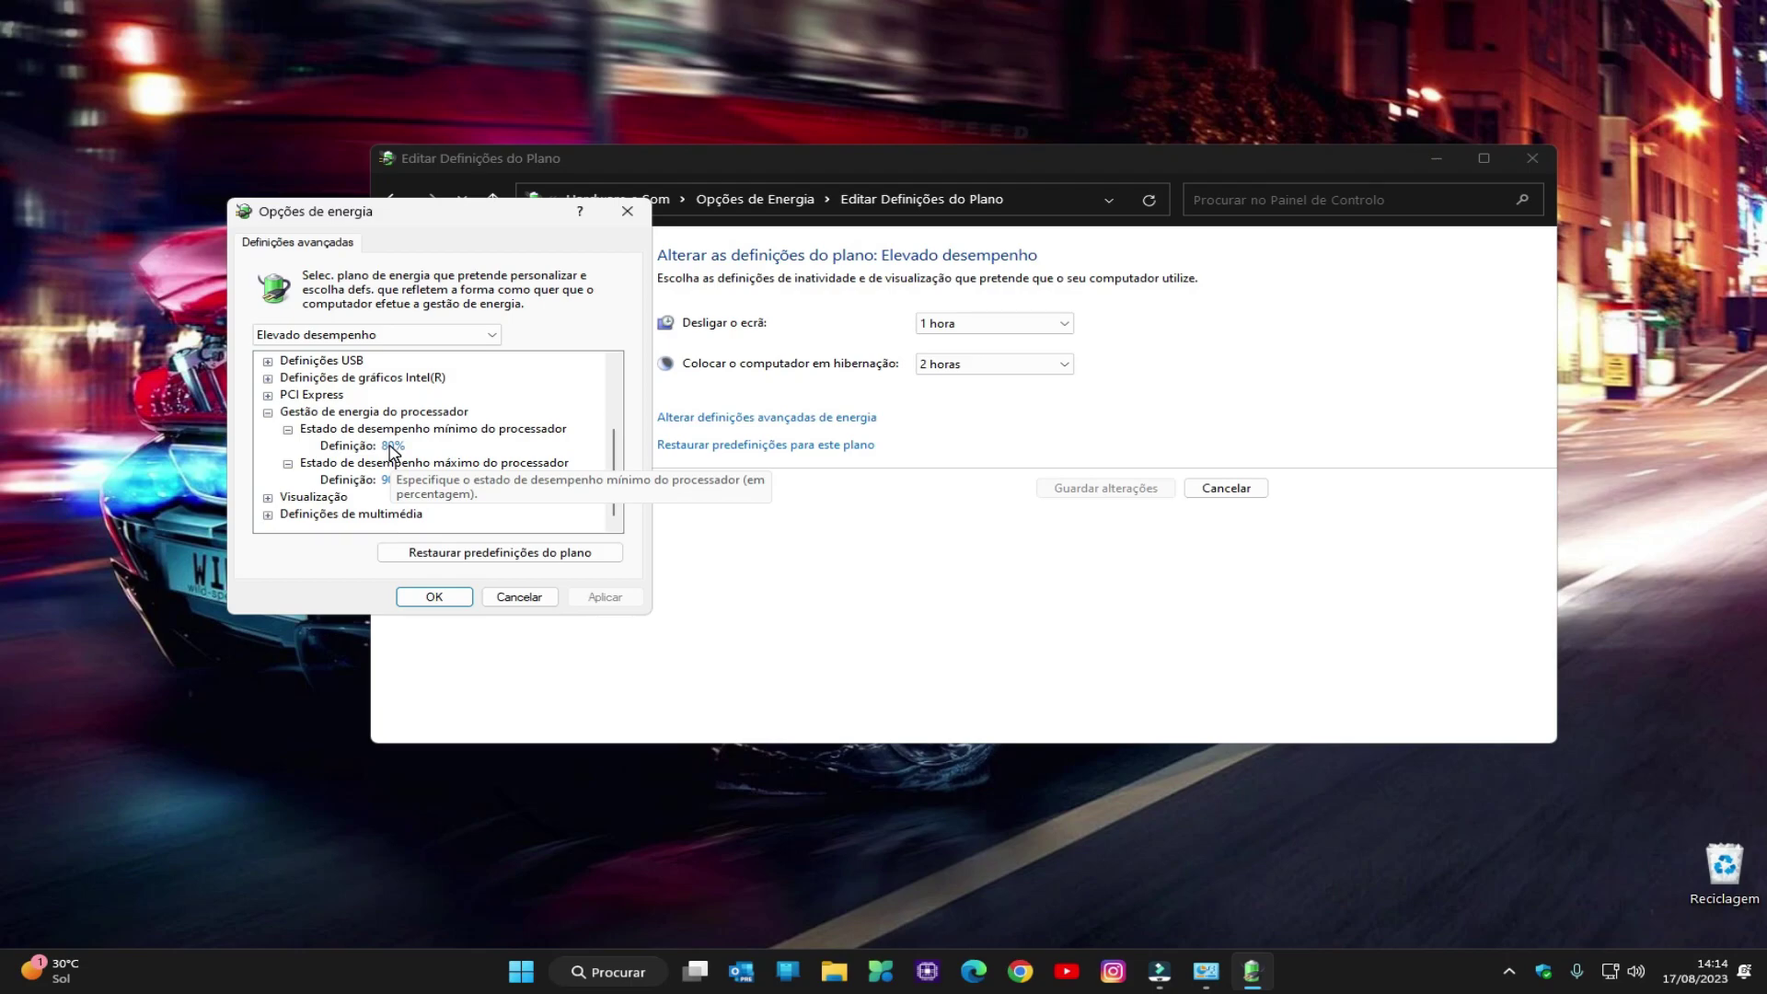
{"action": "left_click", "coordinate": [391, 446]}
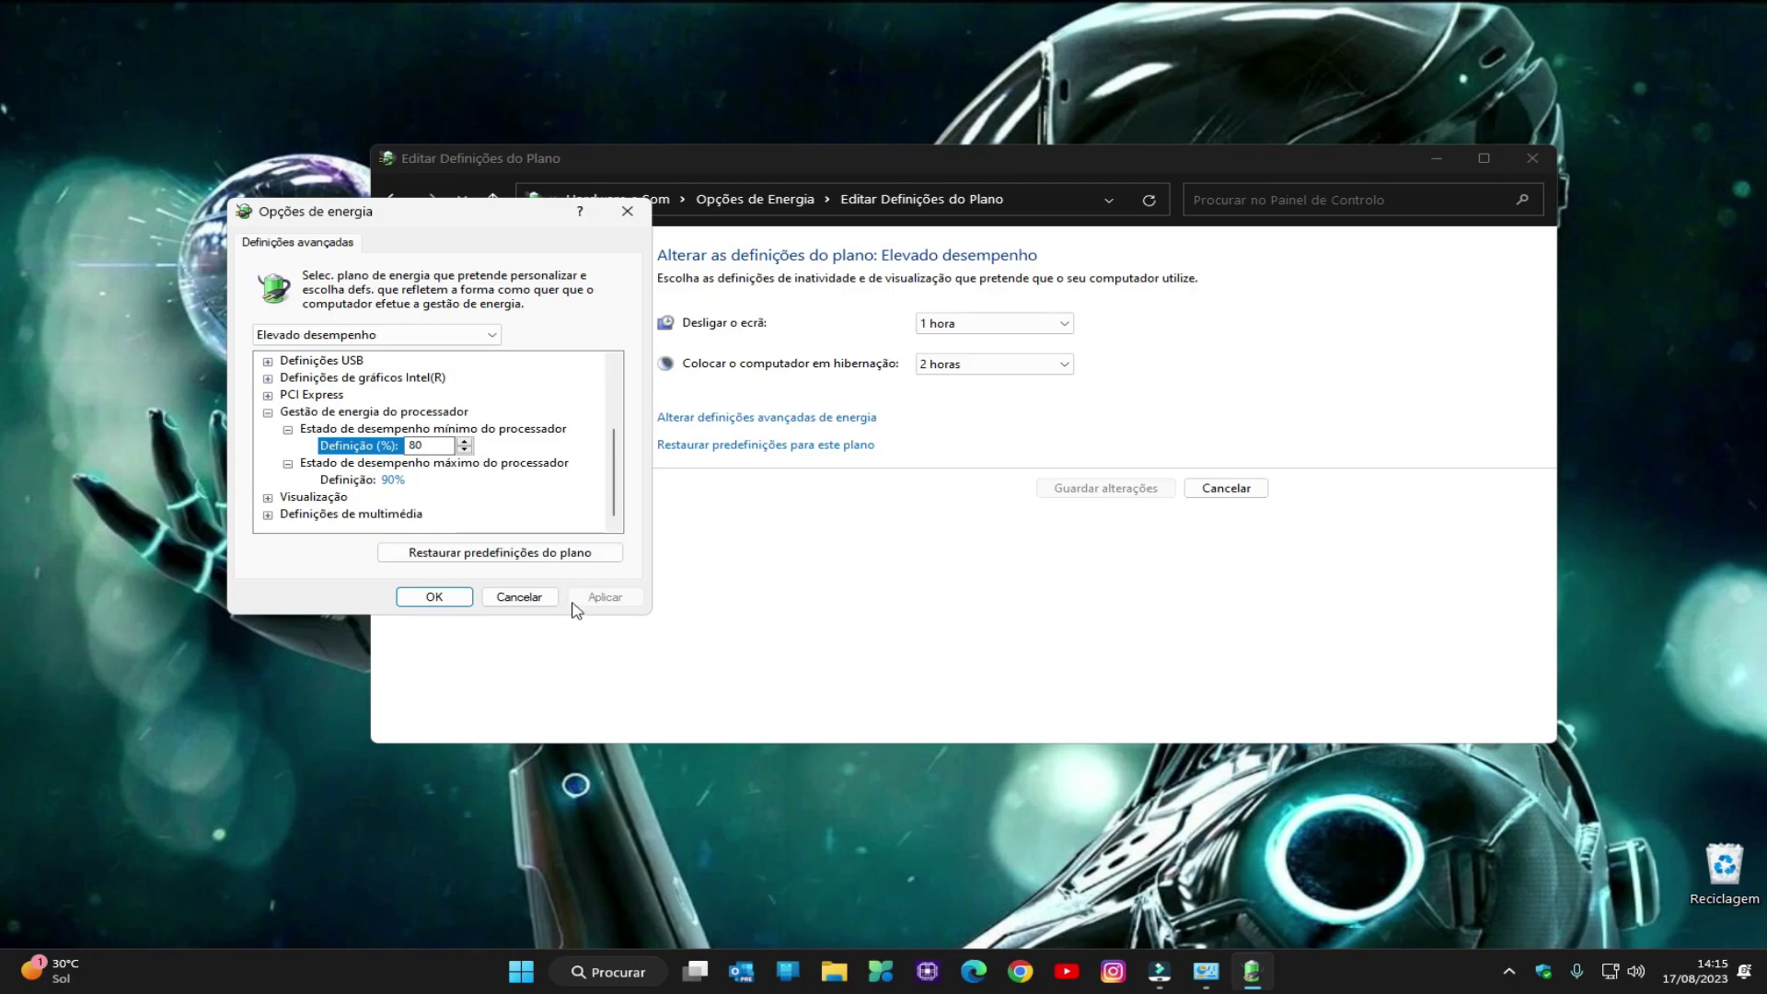
{"action": "left_click", "coordinate": [434, 596]}
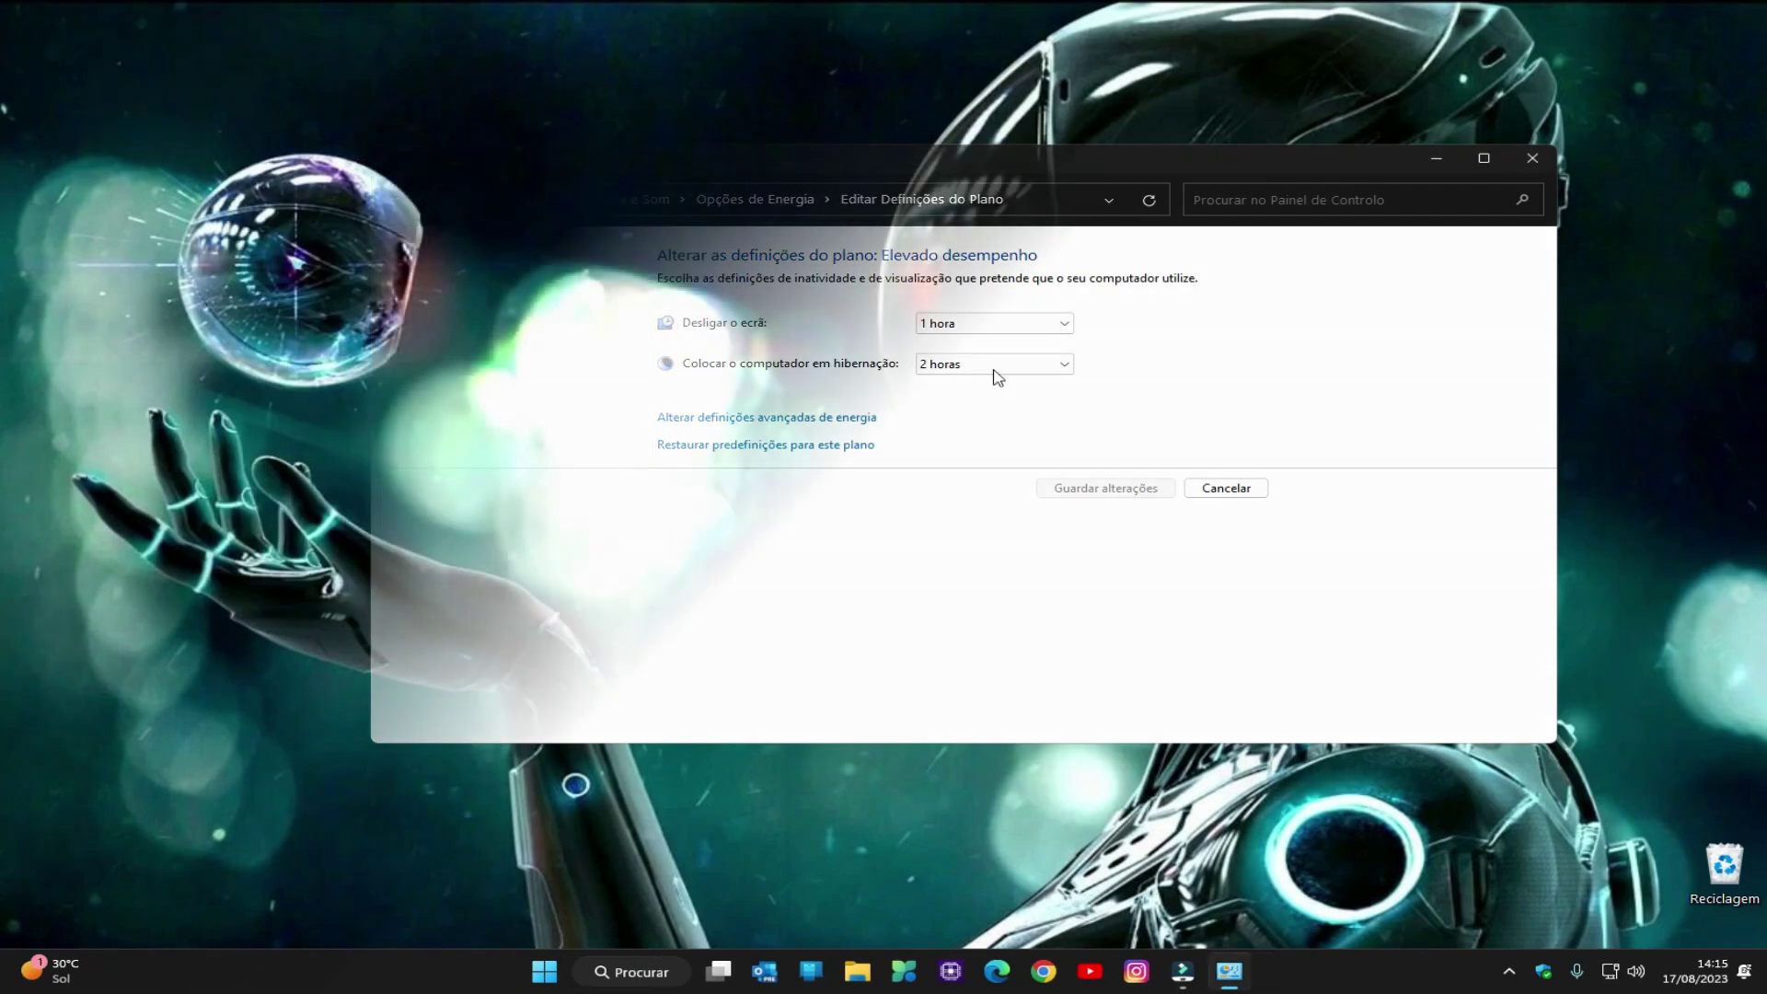